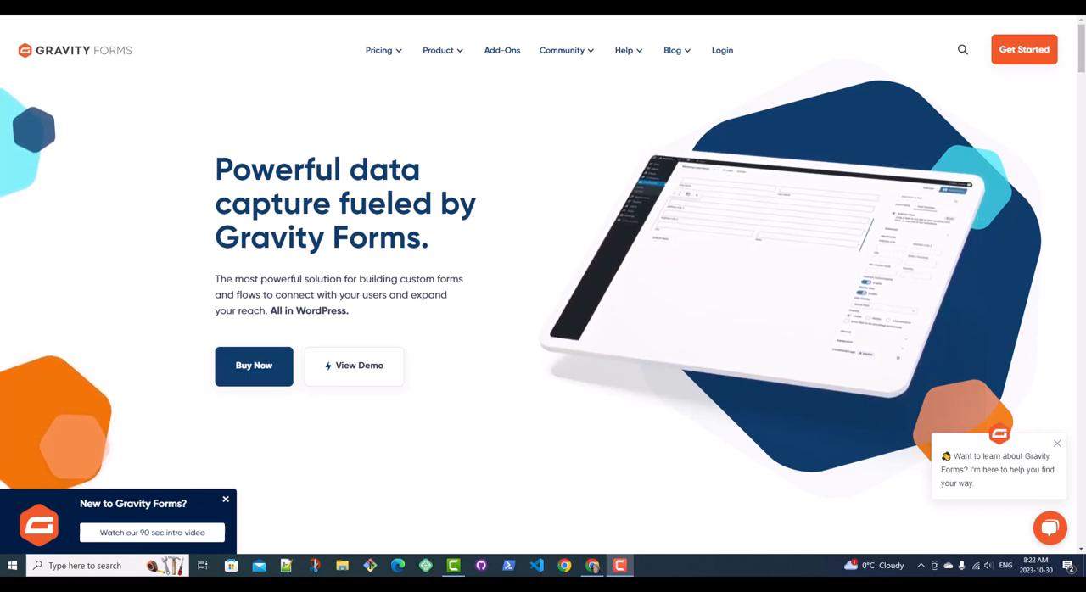
Step: Switch to the Loan Calculator form preview and enter a selling price of 50000 and a trade-in value of 10000
click(192, 5)
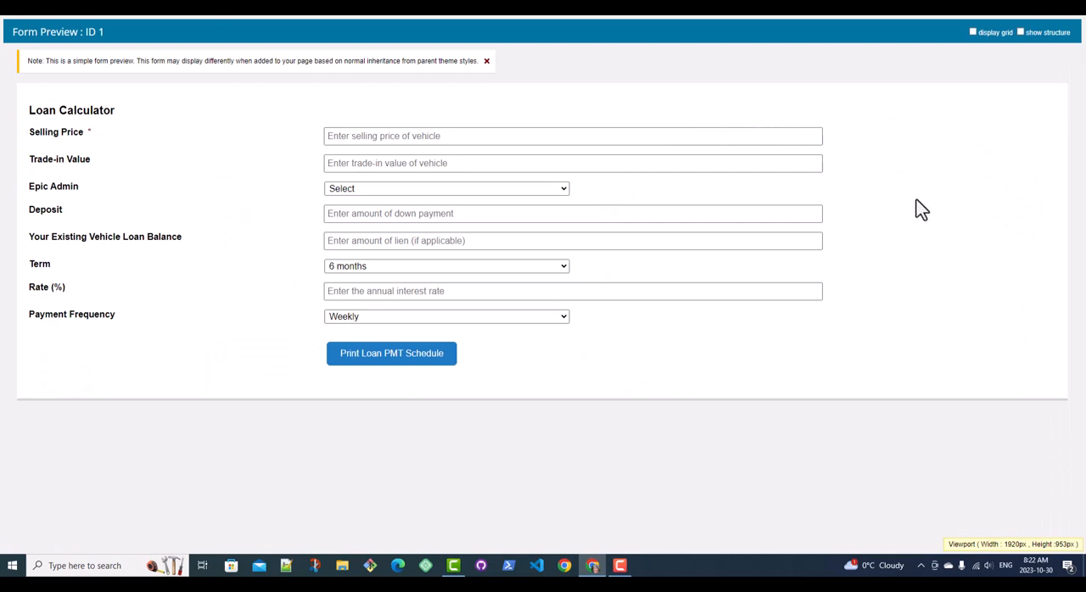
click(582, 137)
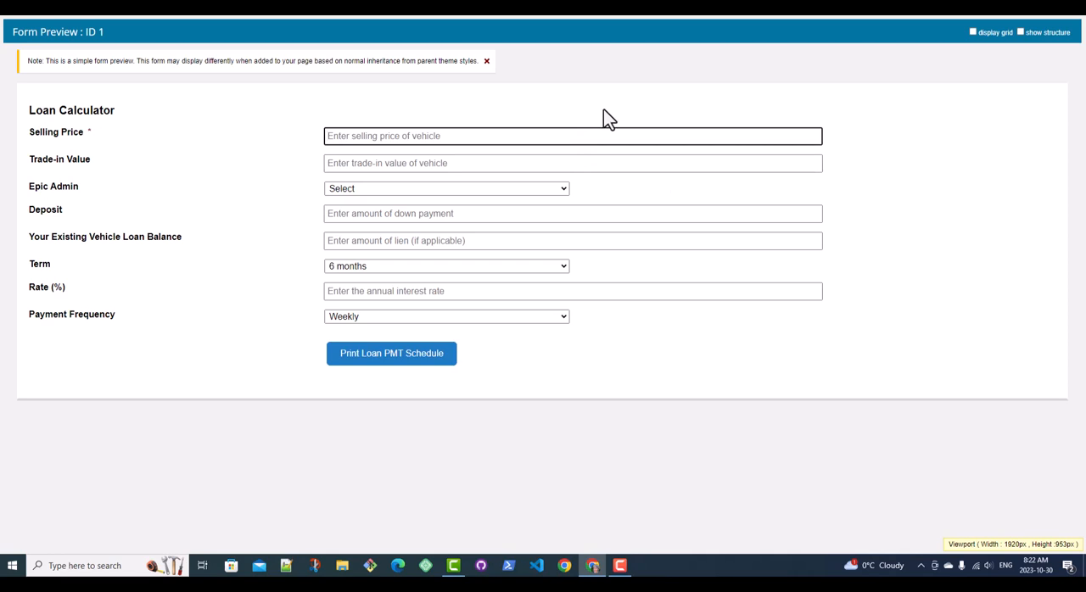
text(50000)
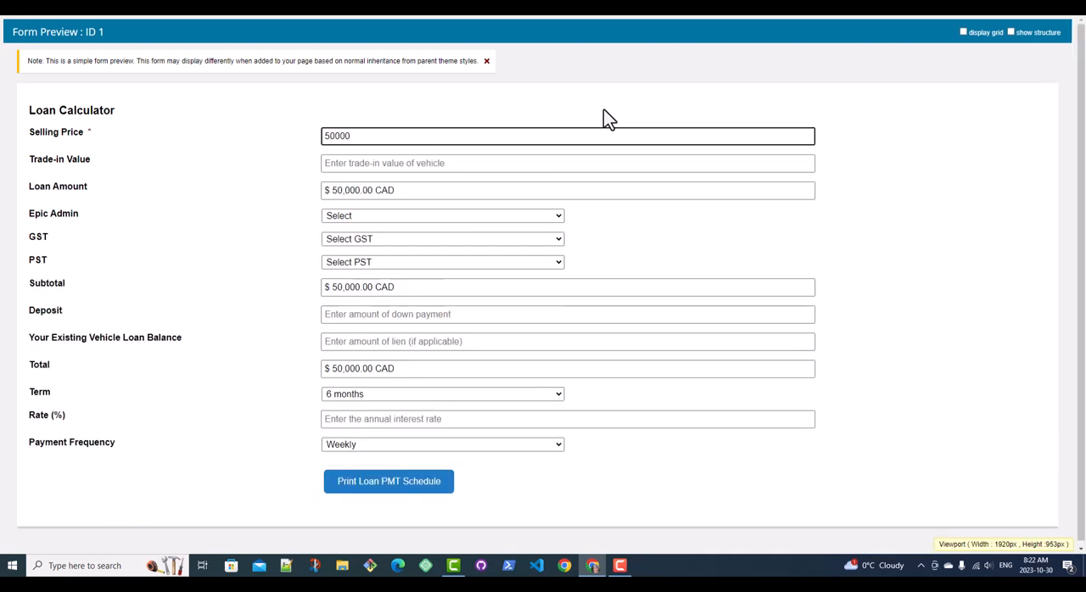
key(Tab)
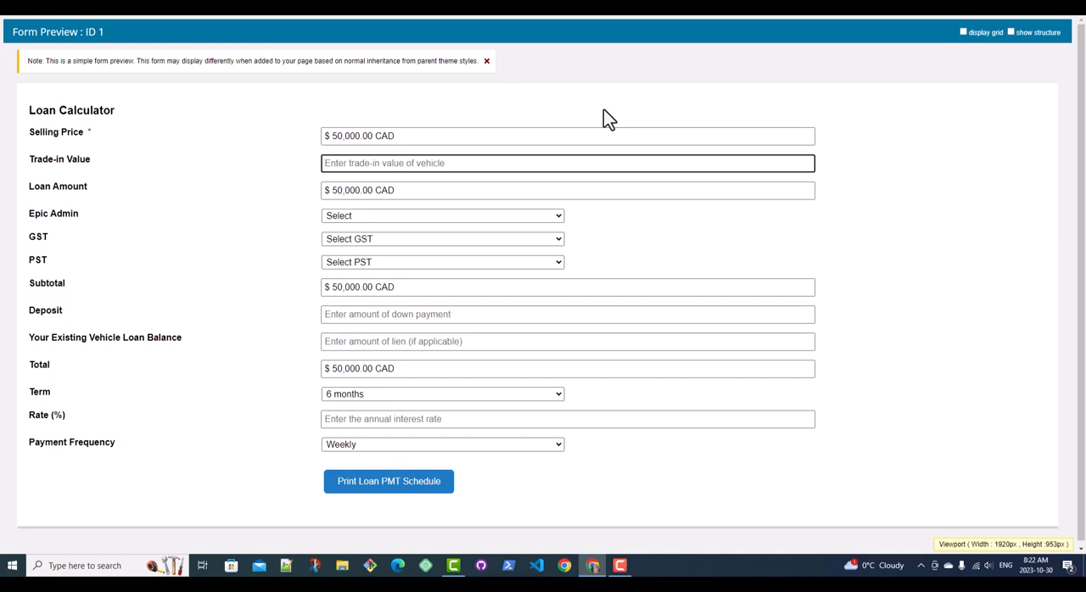
text(10)
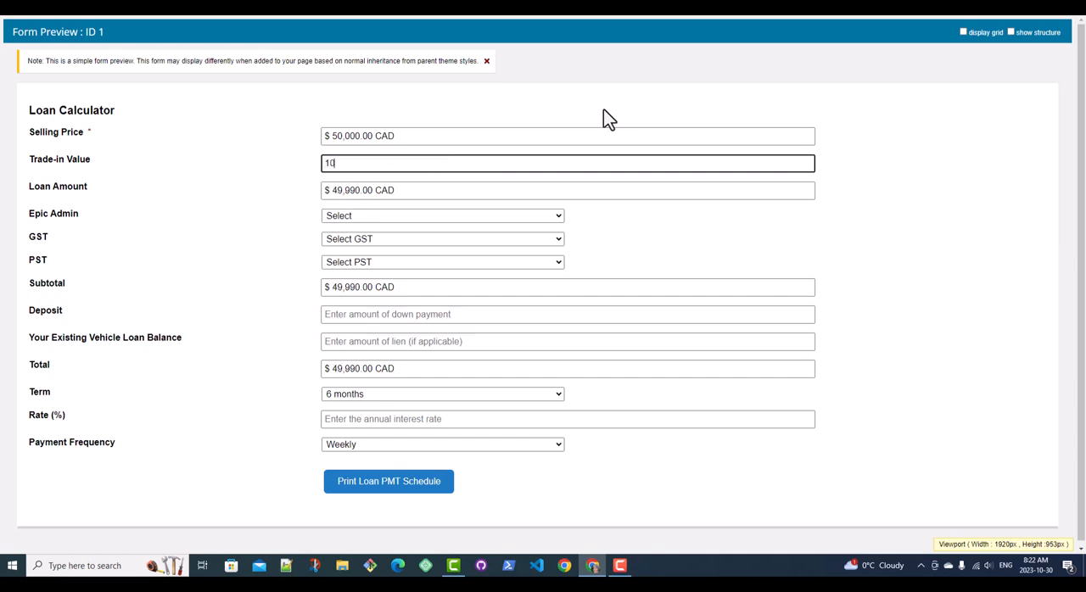
text(000)
click(275, 238)
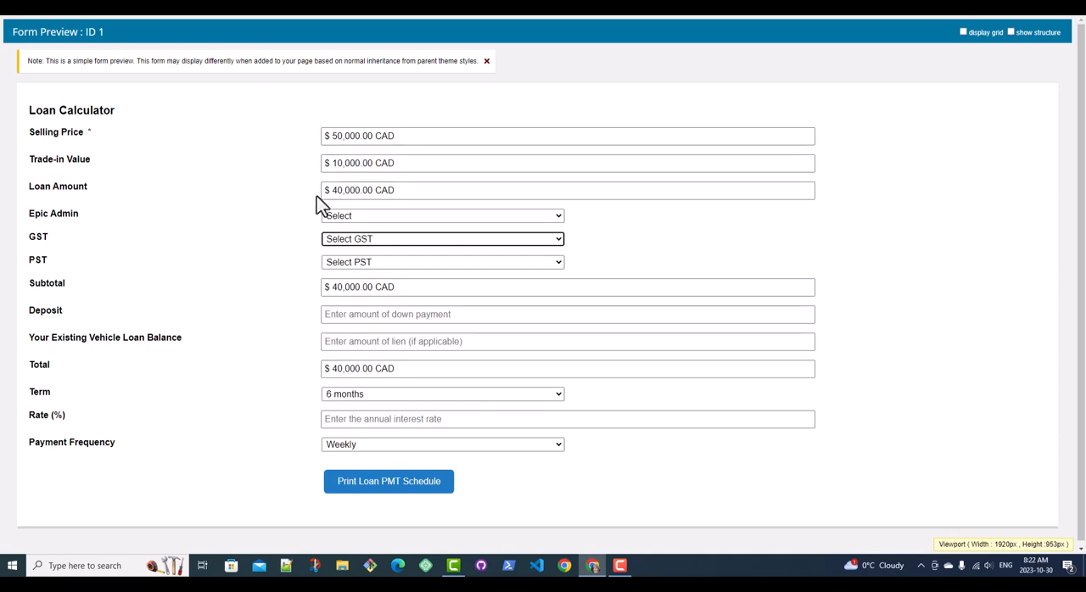
Step: Choose the $399.00 Epic Admin fee and apply 5% GST and 6% PST to the loan
click(348, 215)
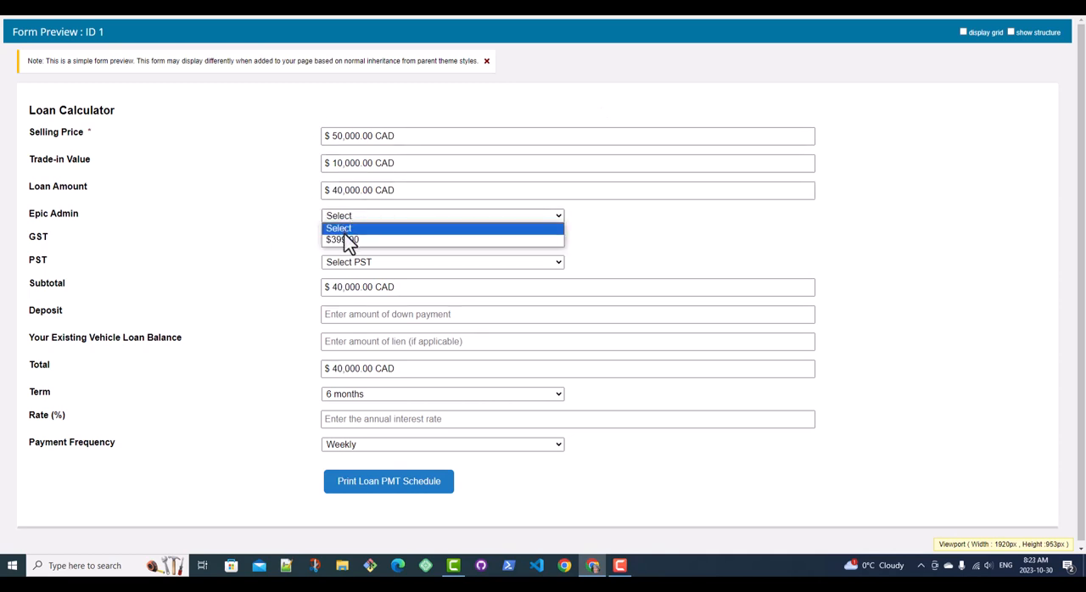
click(340, 240)
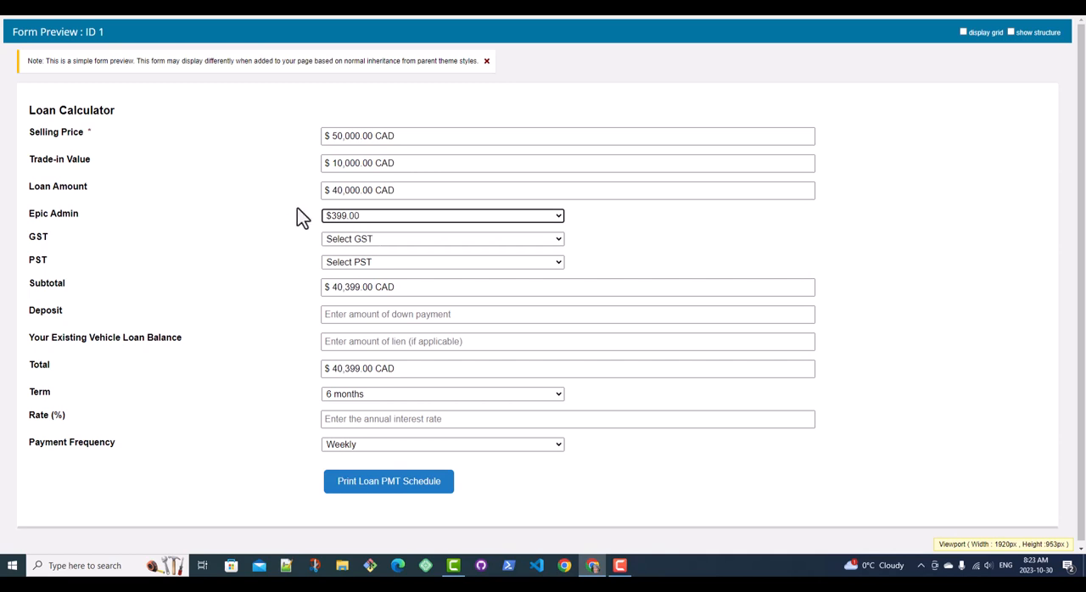
click(338, 239)
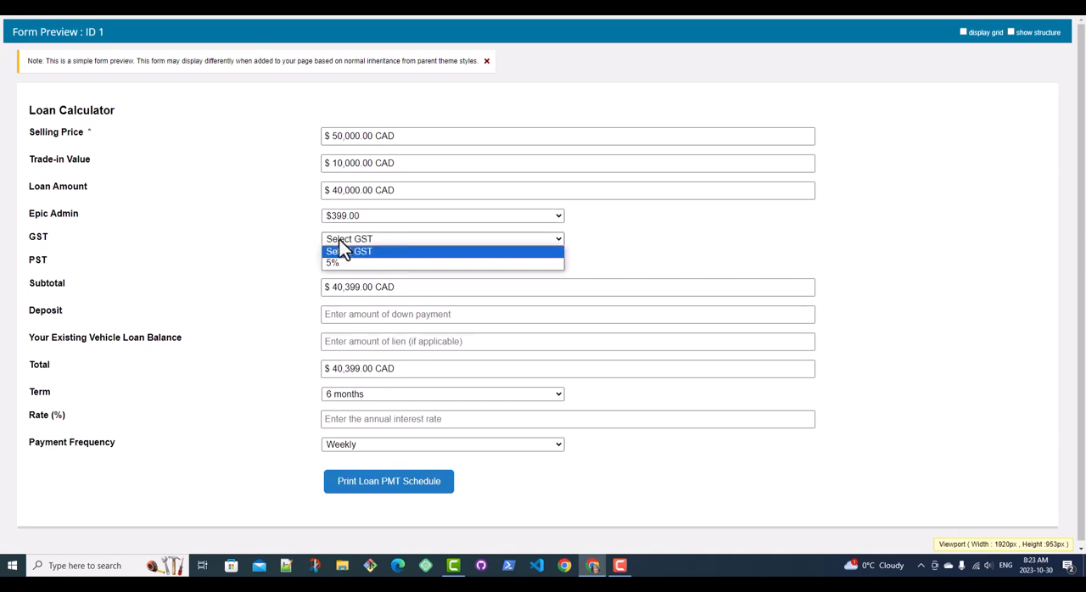
click(333, 263)
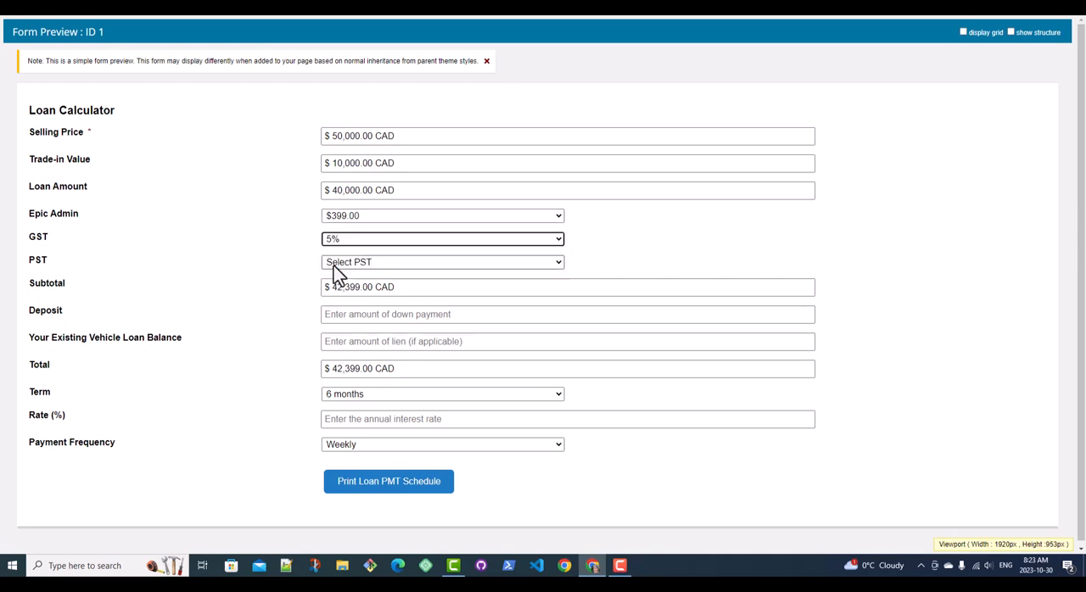
click(353, 265)
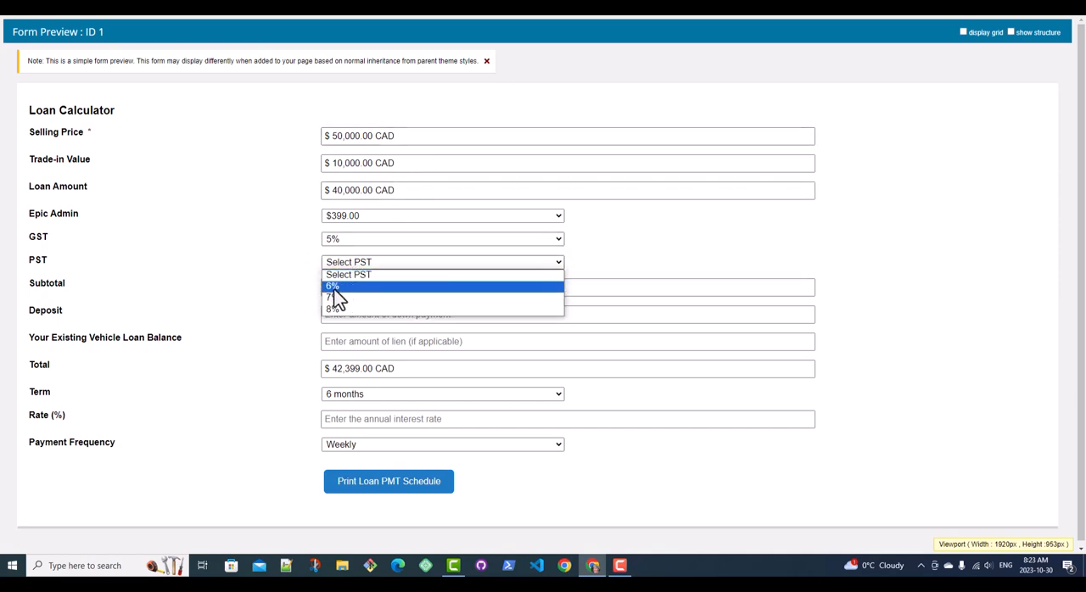
click(344, 286)
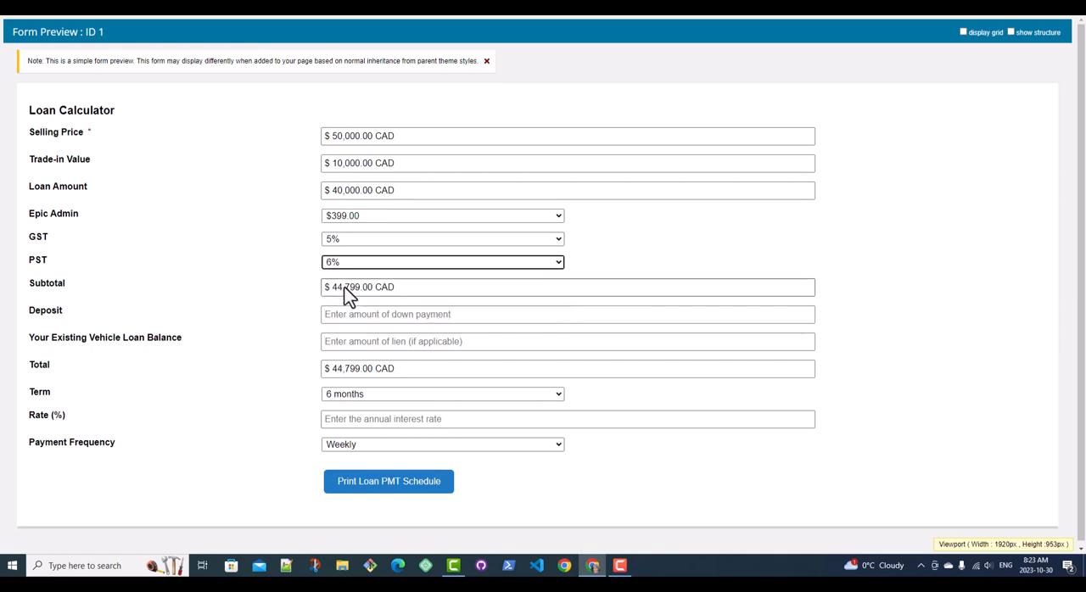
click(294, 291)
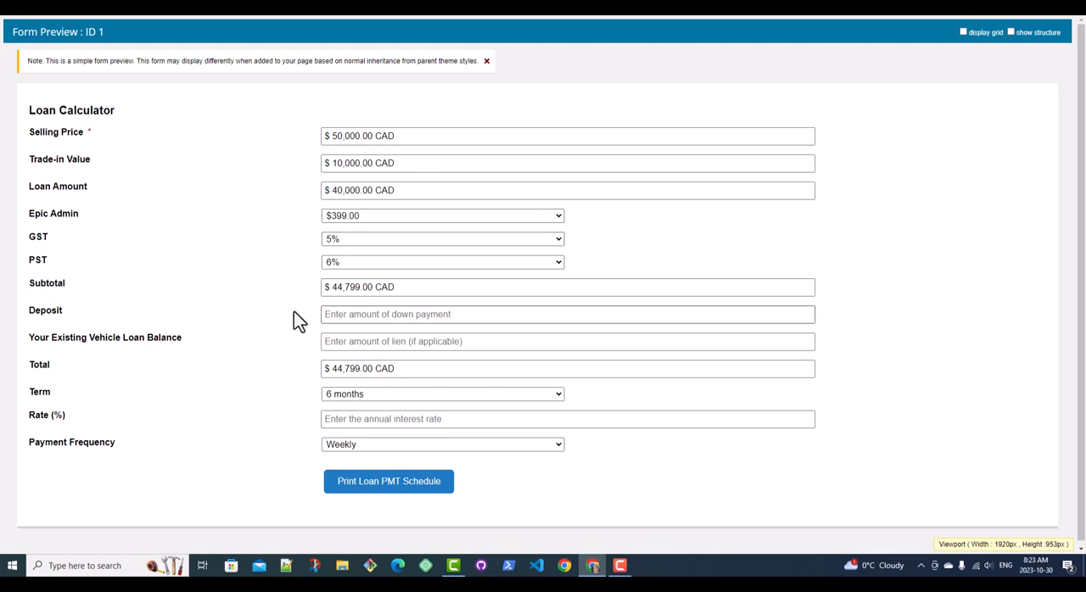
Step: Enter a deposit of 2000 and an existing vehicle loan balance of 0
click(364, 316)
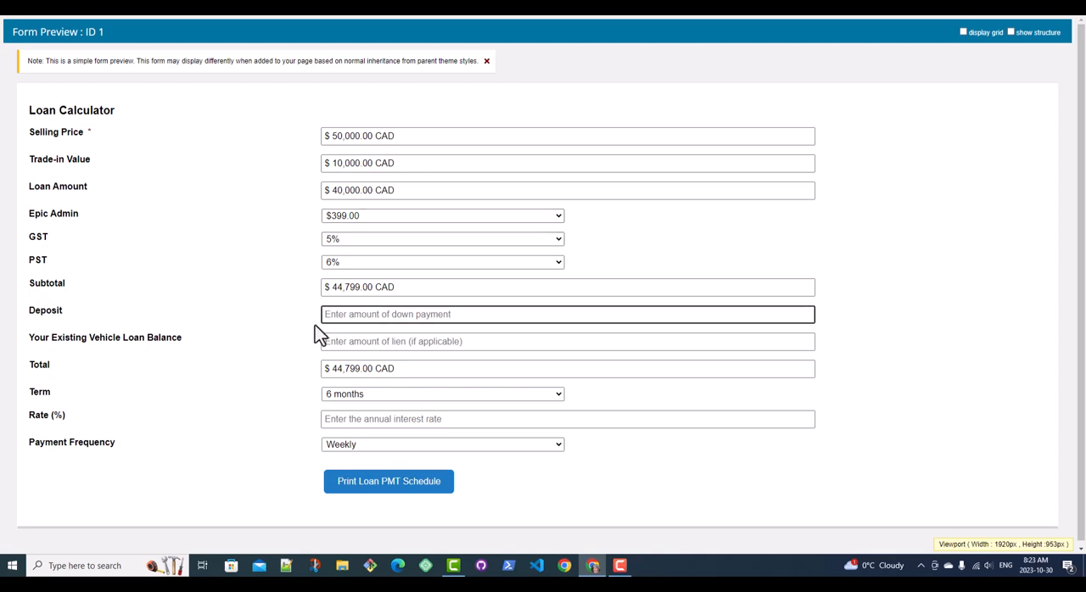
text(2000)
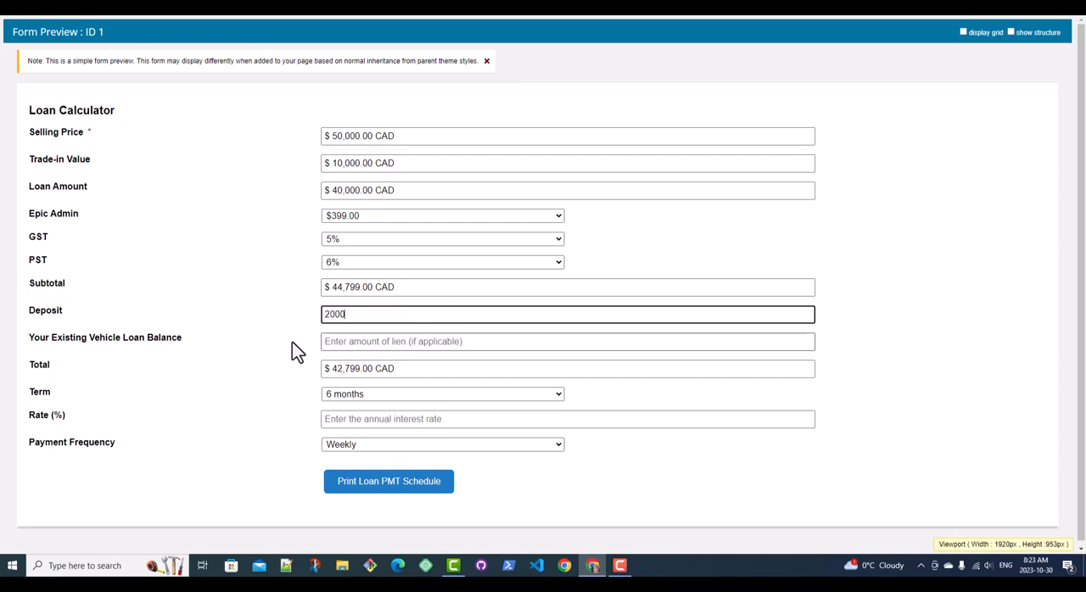
click(329, 342)
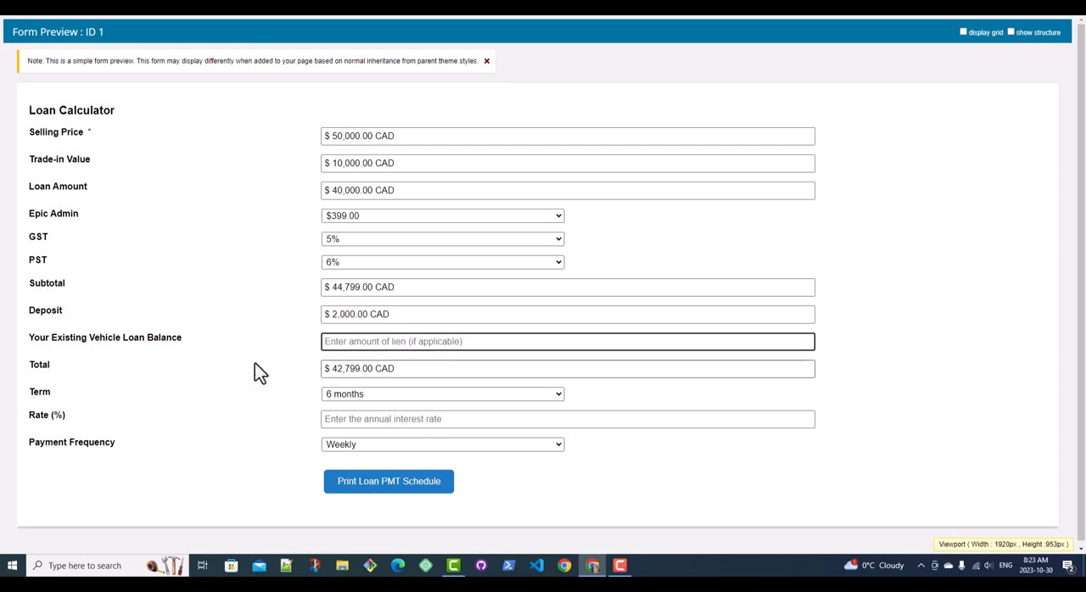
text(0)
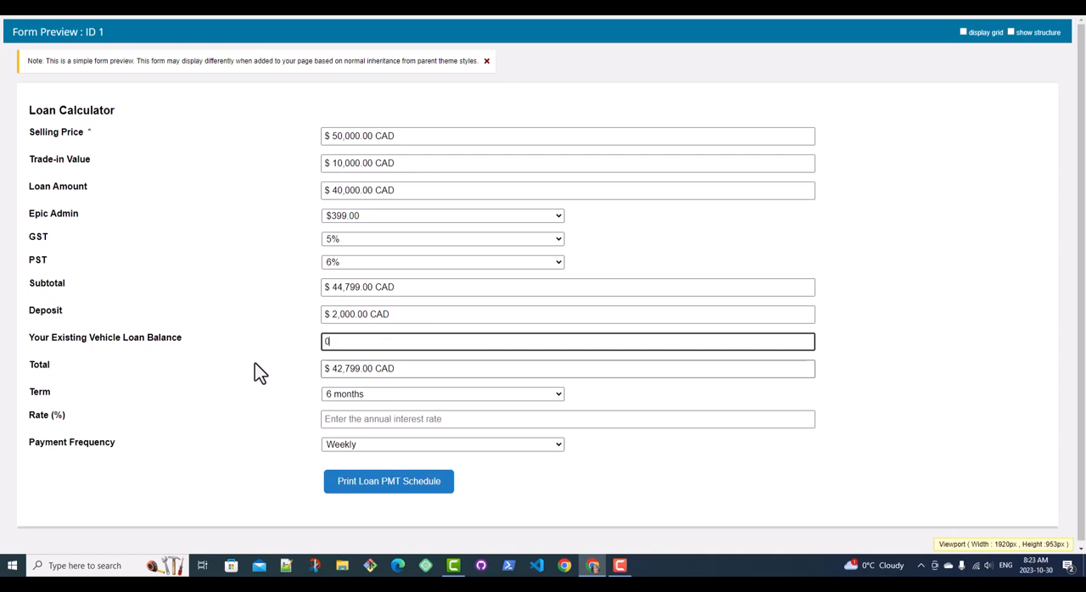
click(279, 357)
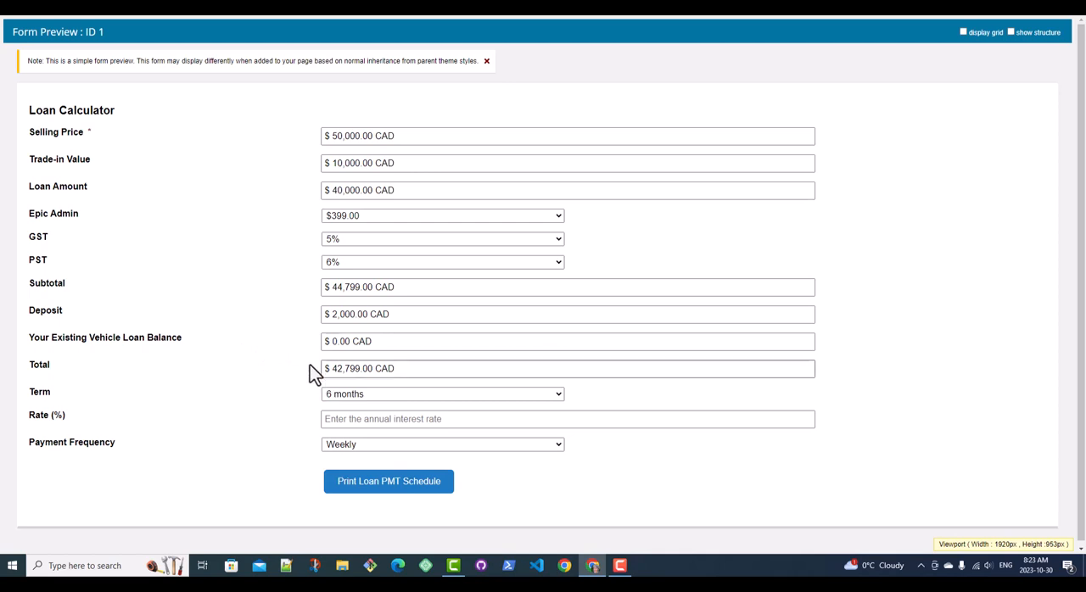
Step: Set the loan terms to 3 years at a 6% annual rate with Monthly payment frequency
click(340, 394)
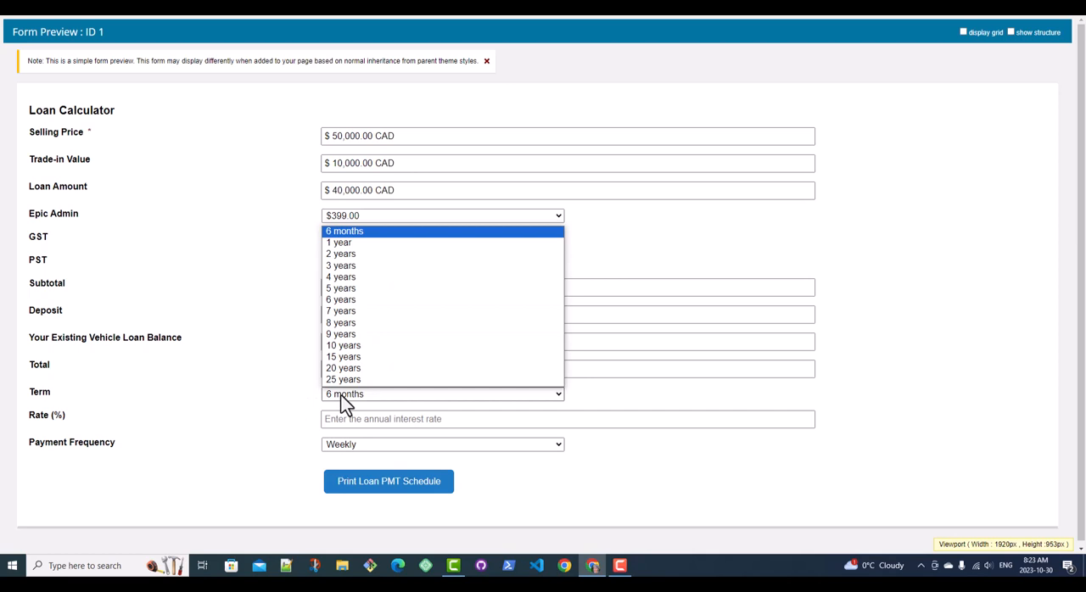
click(362, 269)
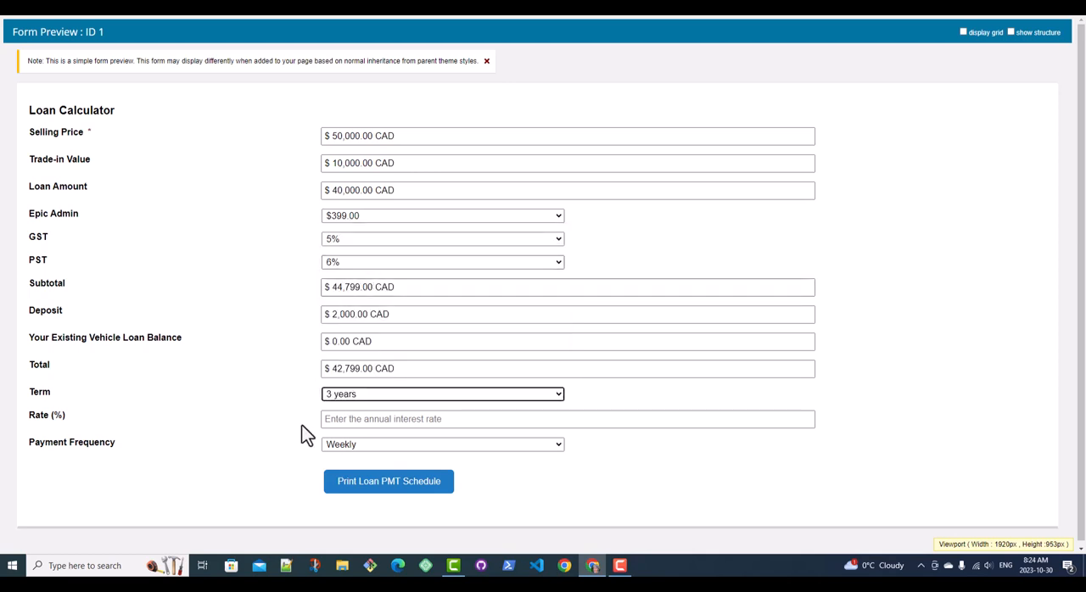
click(358, 422)
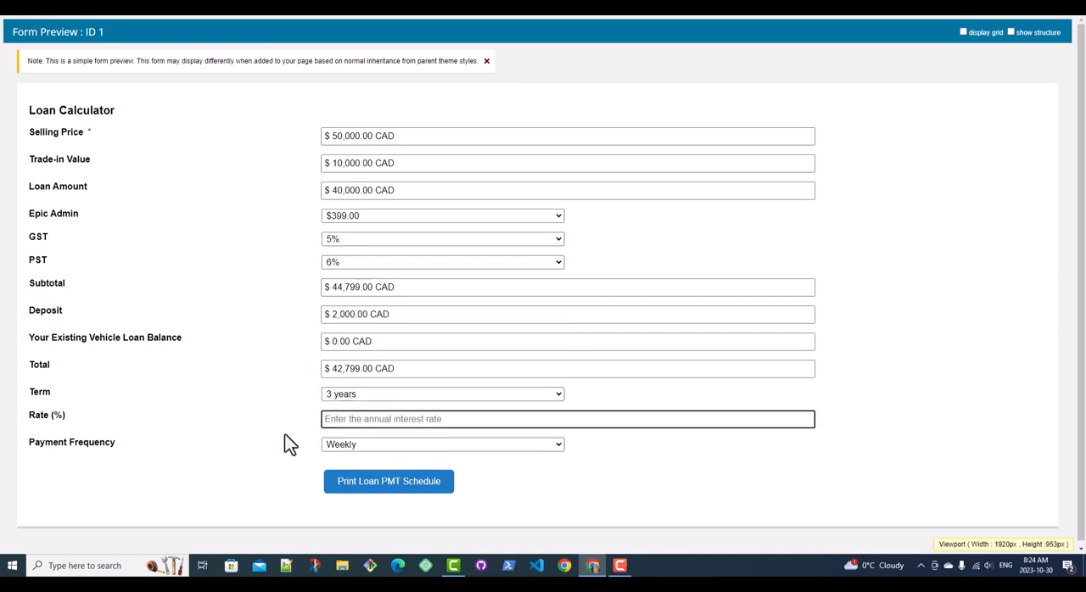
text(6)
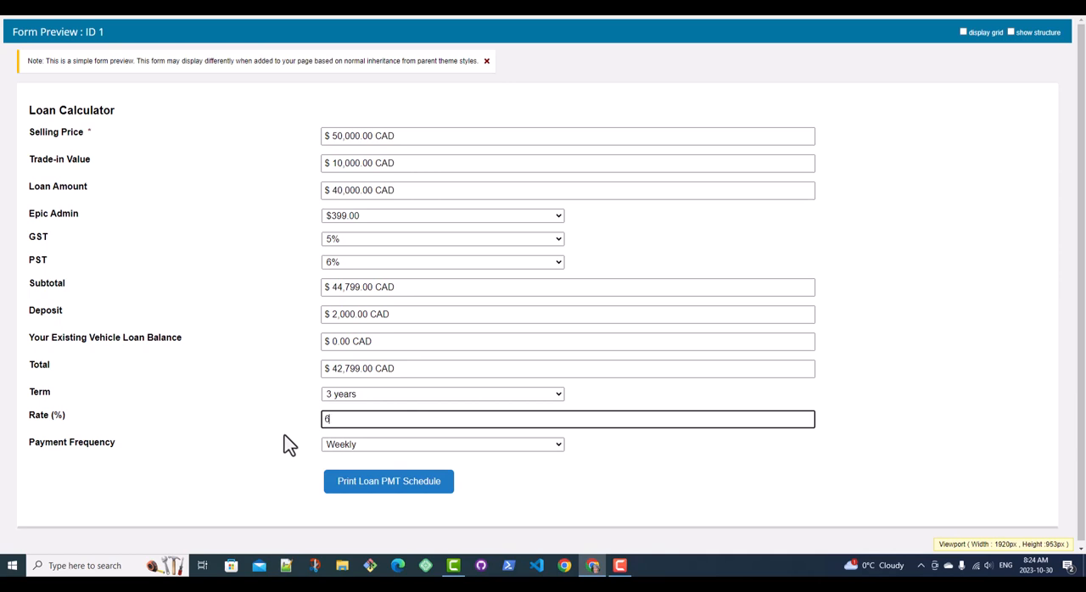
click(341, 446)
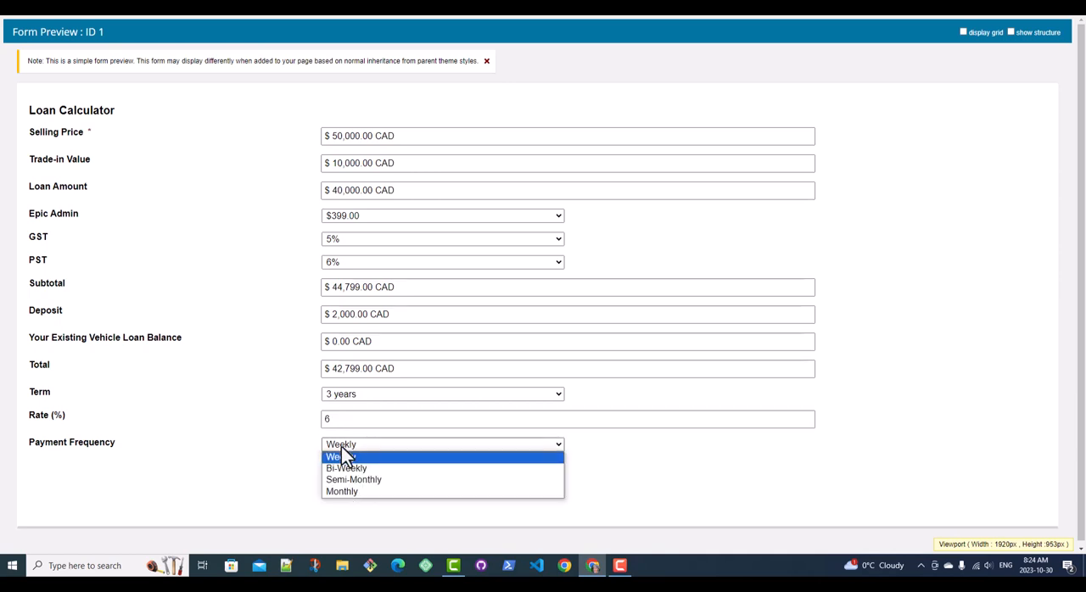
click(355, 492)
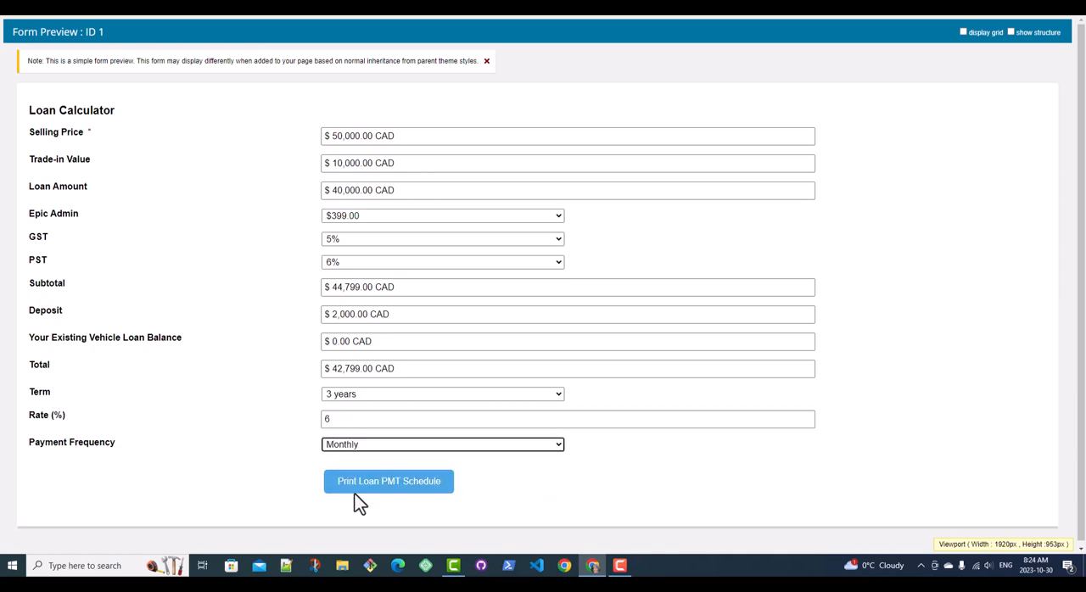
click(549, 500)
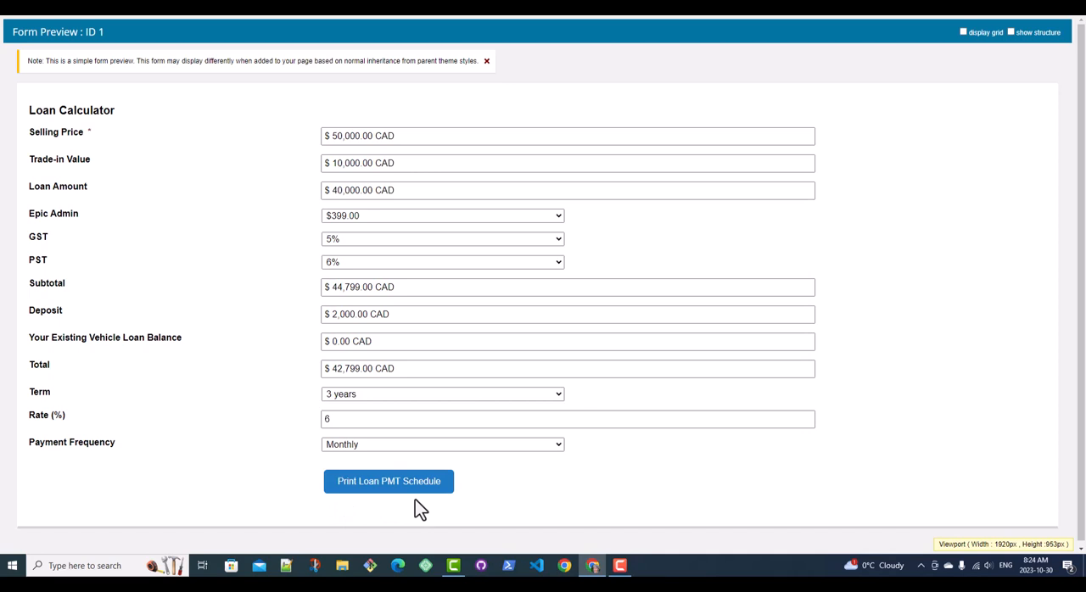
click(348, 490)
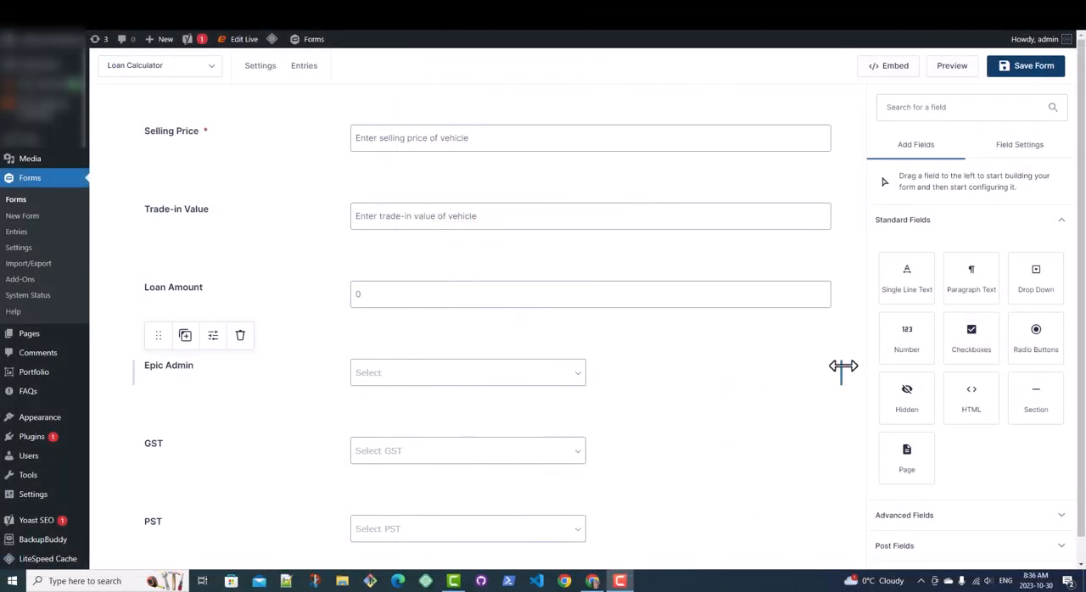
Step: In the Loan Calculator form editor, open the Selling Price field's settings and choose Currency as its number format
scroll(958, 436, down, 1)
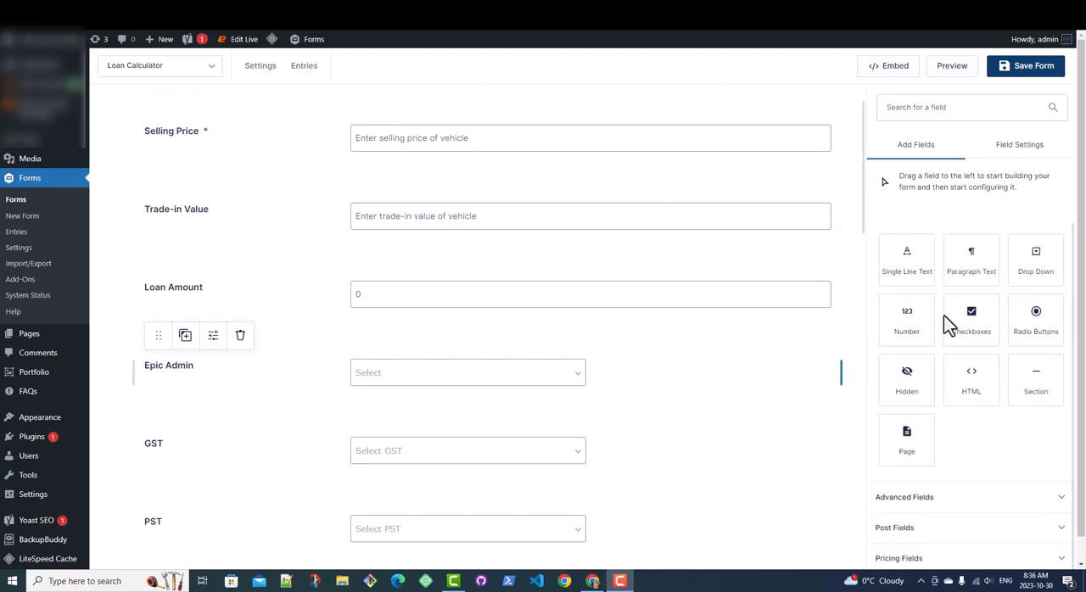
click(301, 163)
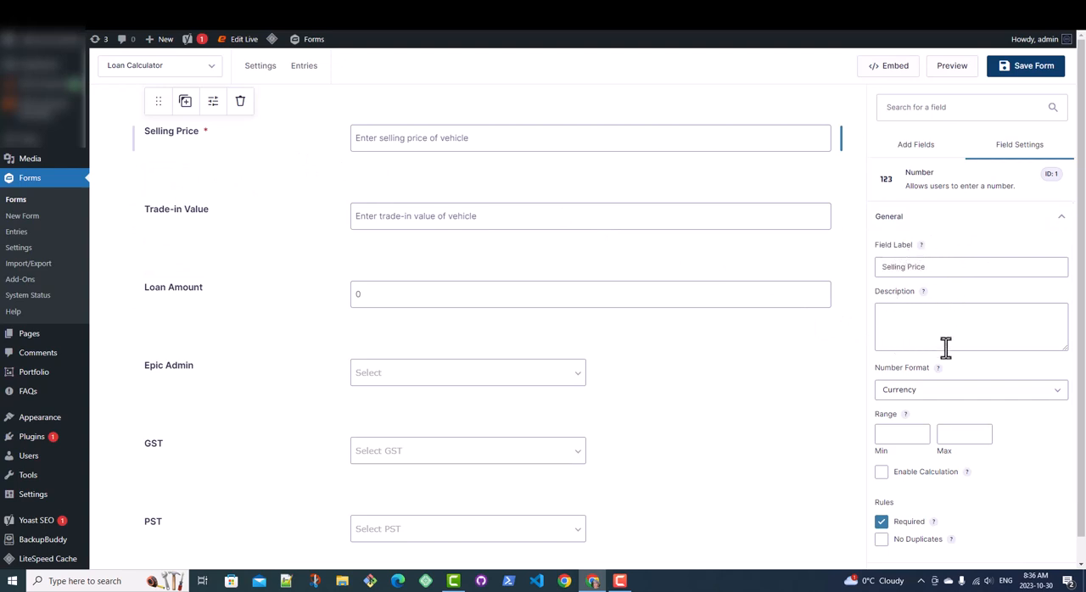
scroll(945, 346, down, 2)
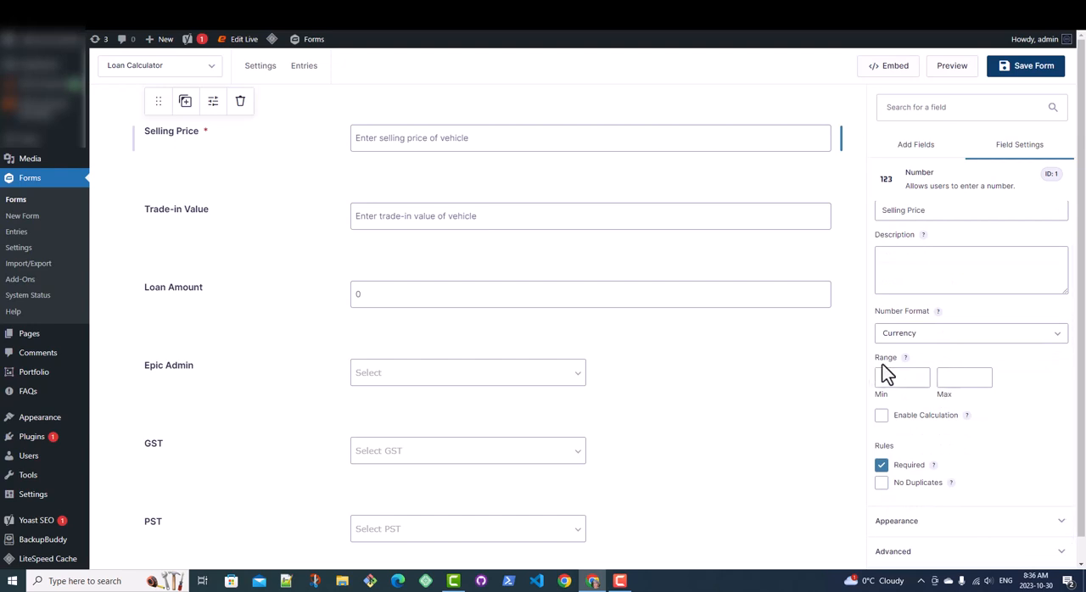
click(909, 339)
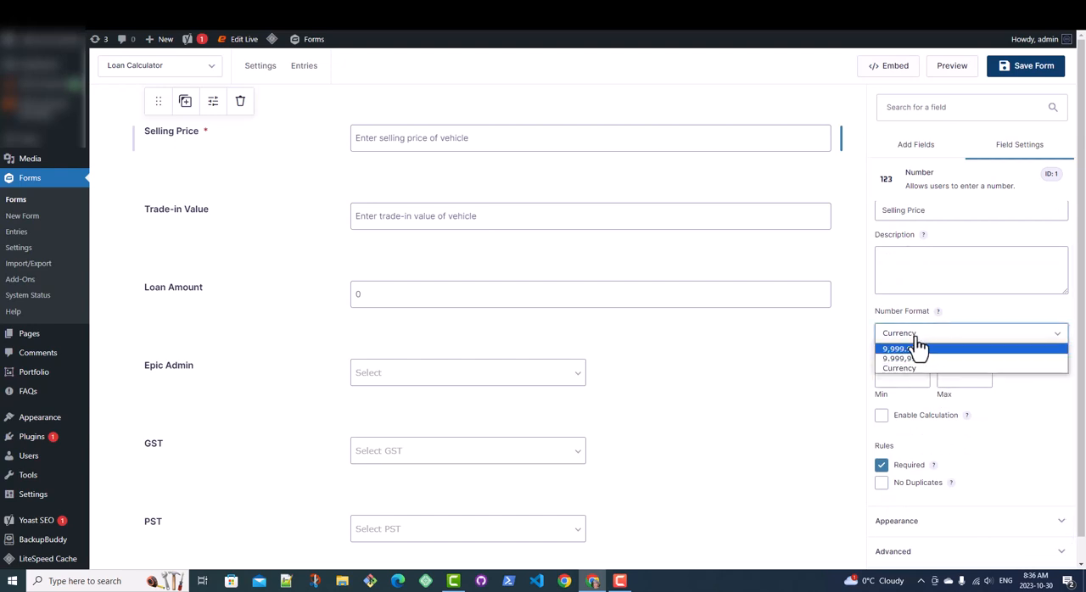
click(919, 338)
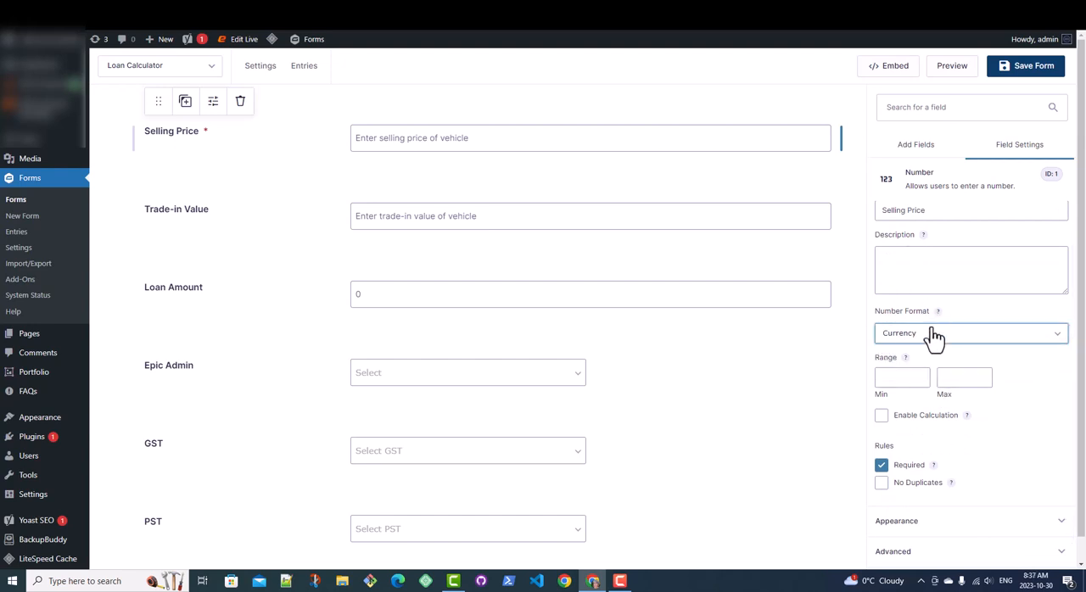
scroll(933, 335, up, 2)
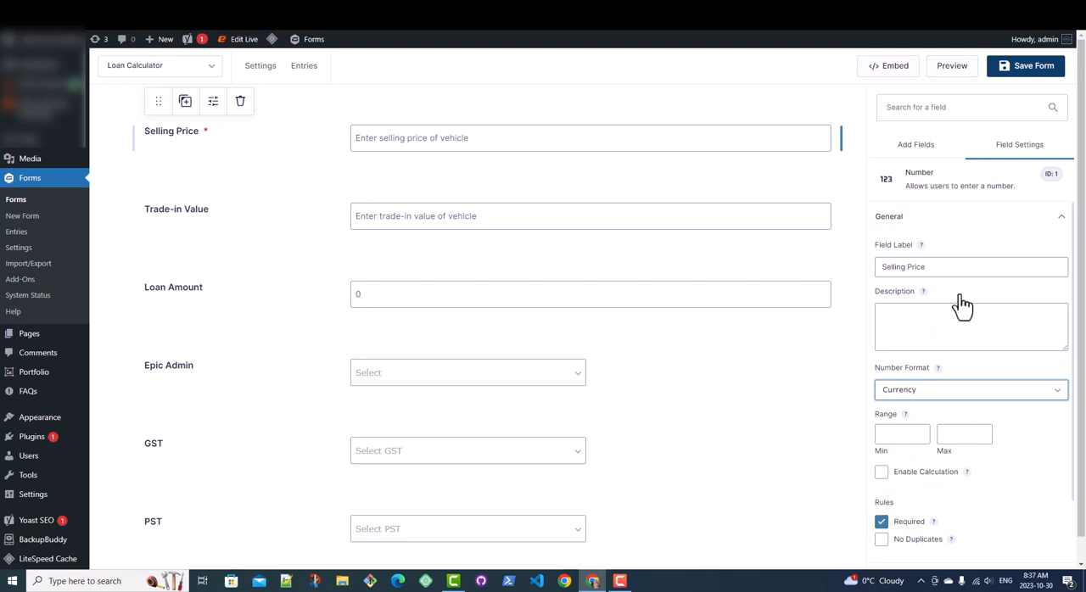
click(923, 395)
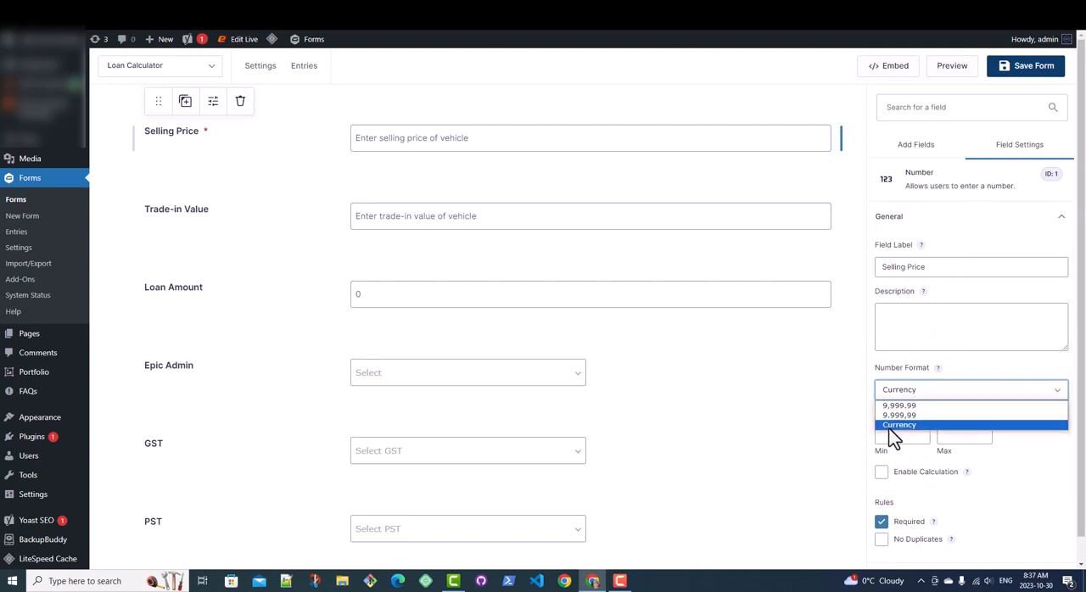
click(908, 431)
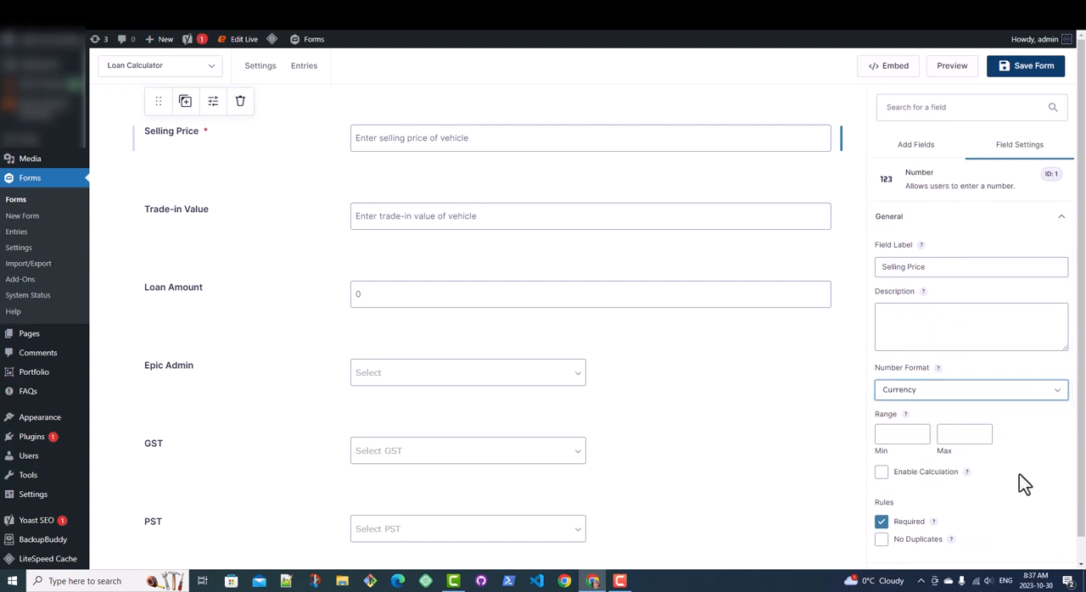
scroll(1019, 479, down, 1)
scroll(1019, 480, down, 3)
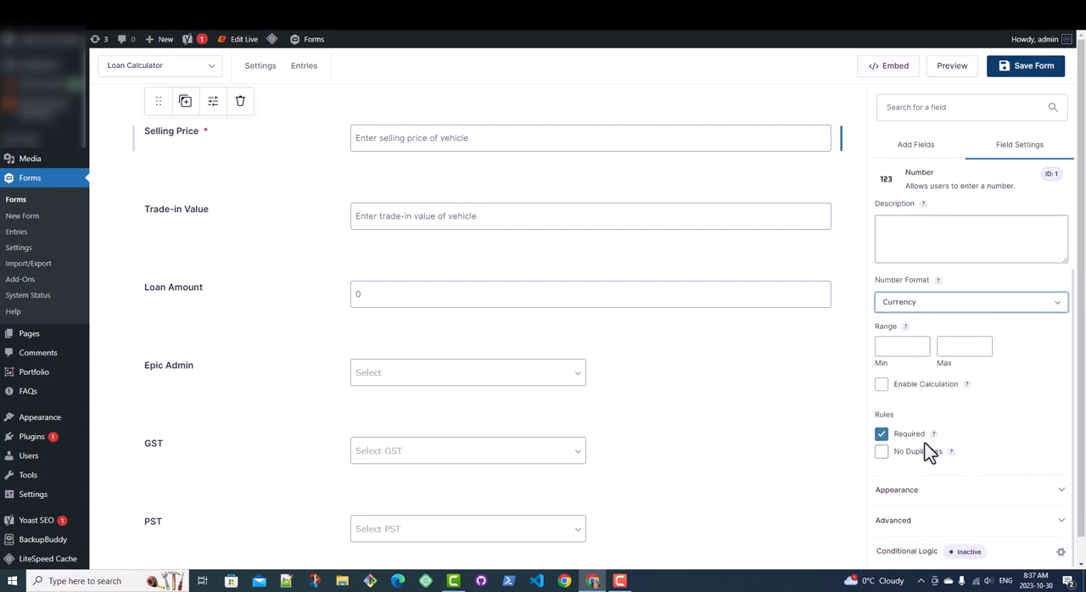
Step: Open the Selling Price field's appearance settings and choose Visible (Left aligned) as its field label visibility
click(944, 492)
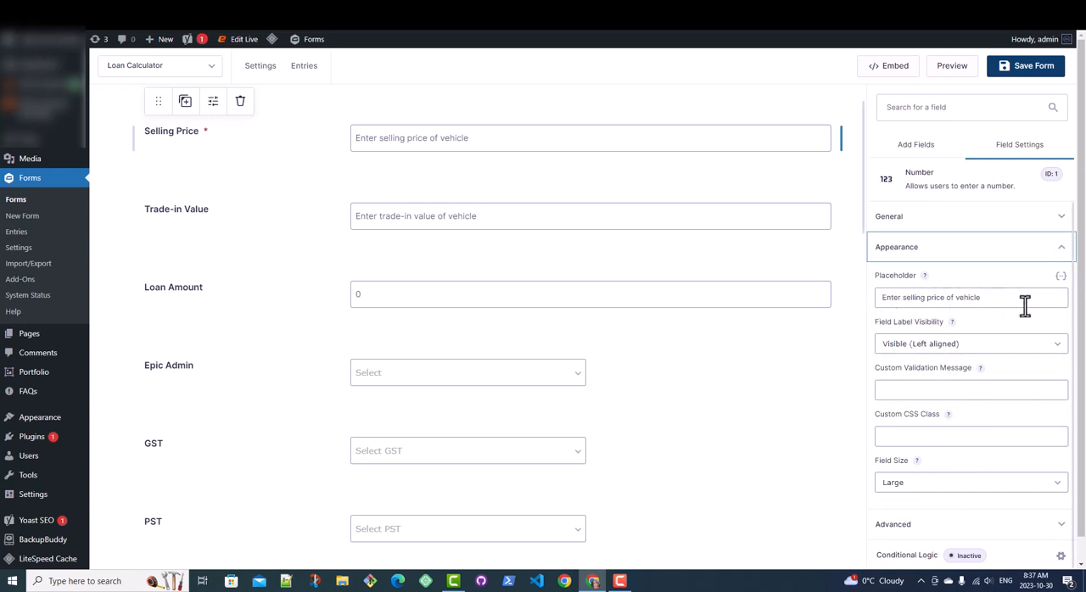
click(892, 351)
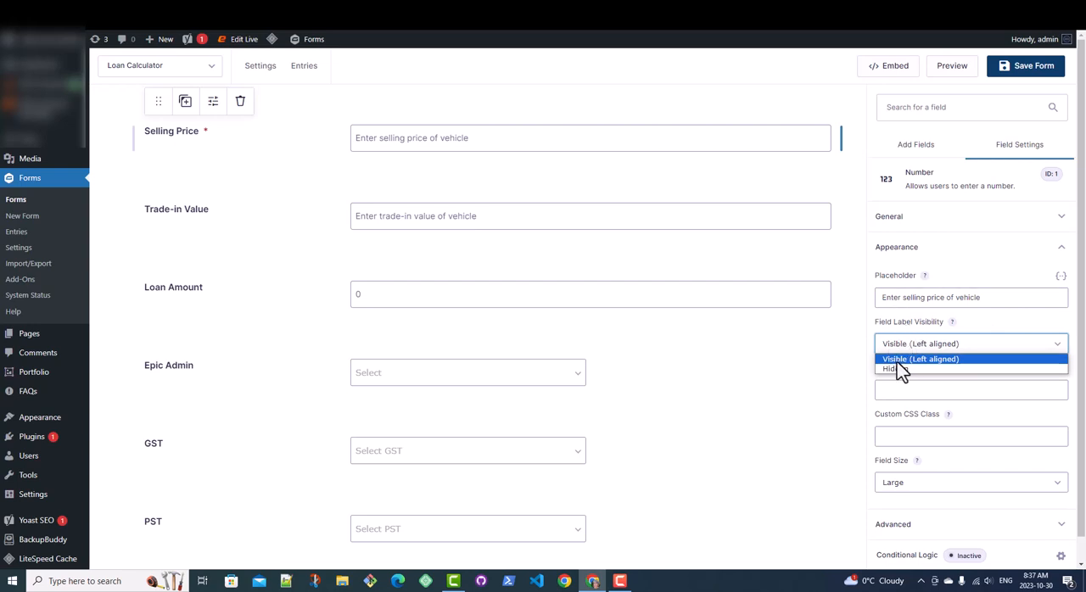
click(898, 361)
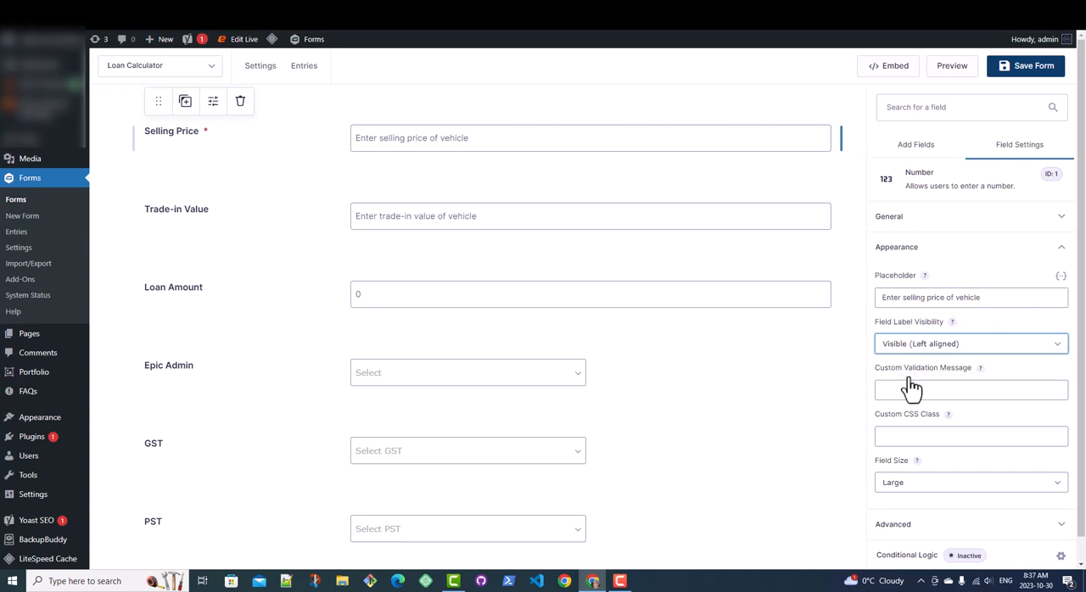
Step: Try the Small field size on the Selling Price field, and set it back to Large
click(940, 494)
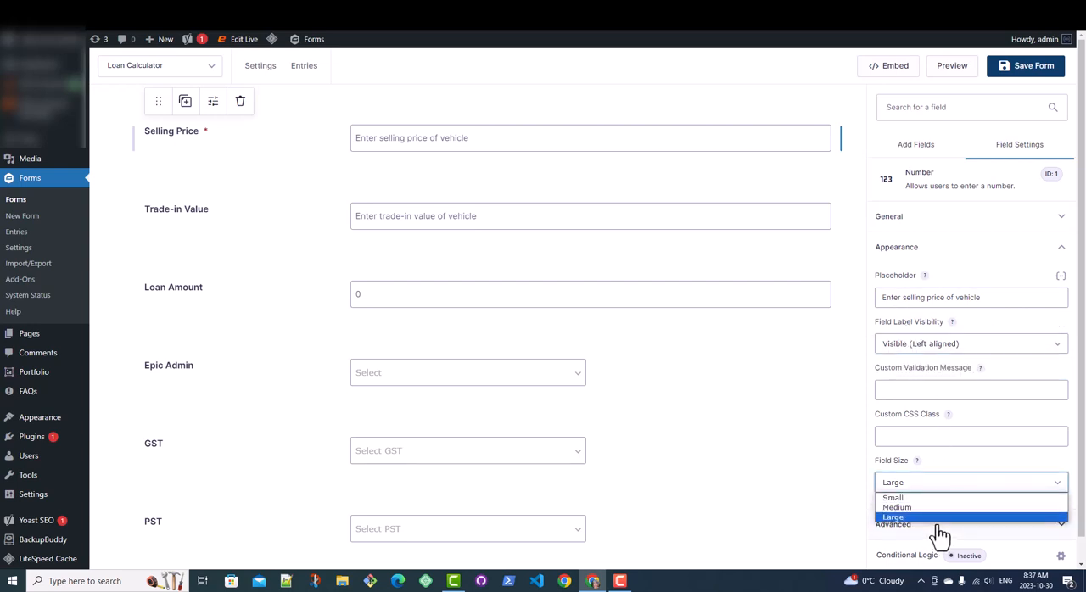
click(936, 499)
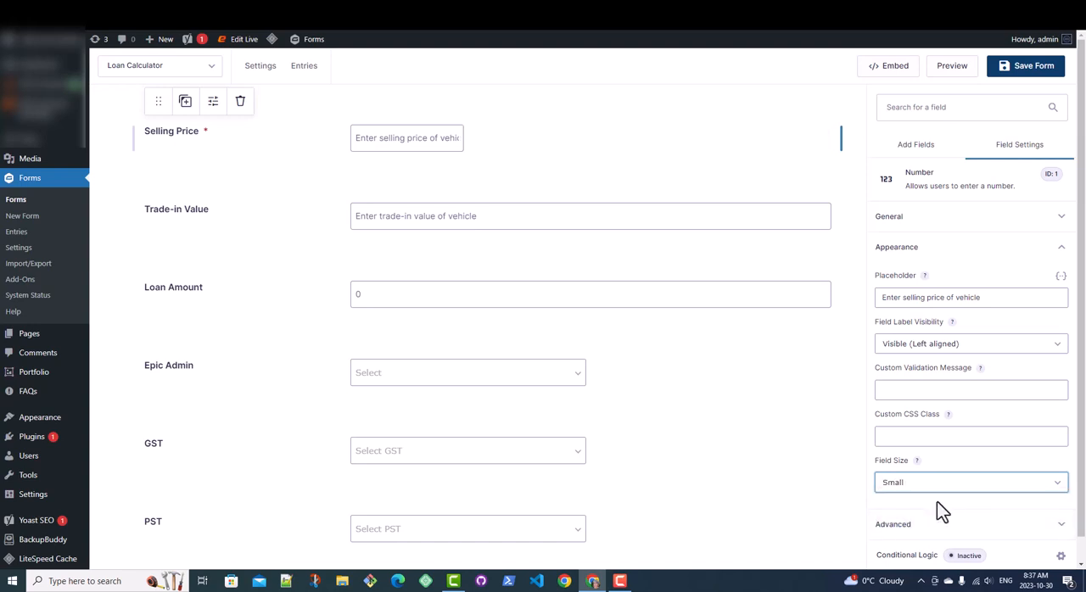
click(938, 492)
click(924, 516)
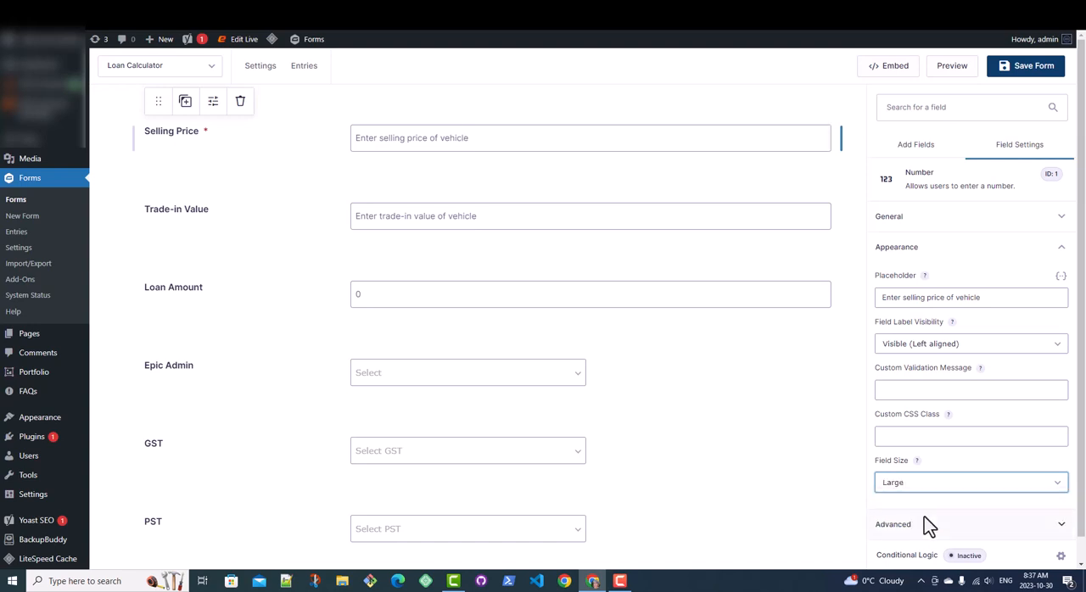
Step: Check the Trade-in Value field's appearance settings and validate the calculation formula in the Loan Amount field's general settings
click(322, 229)
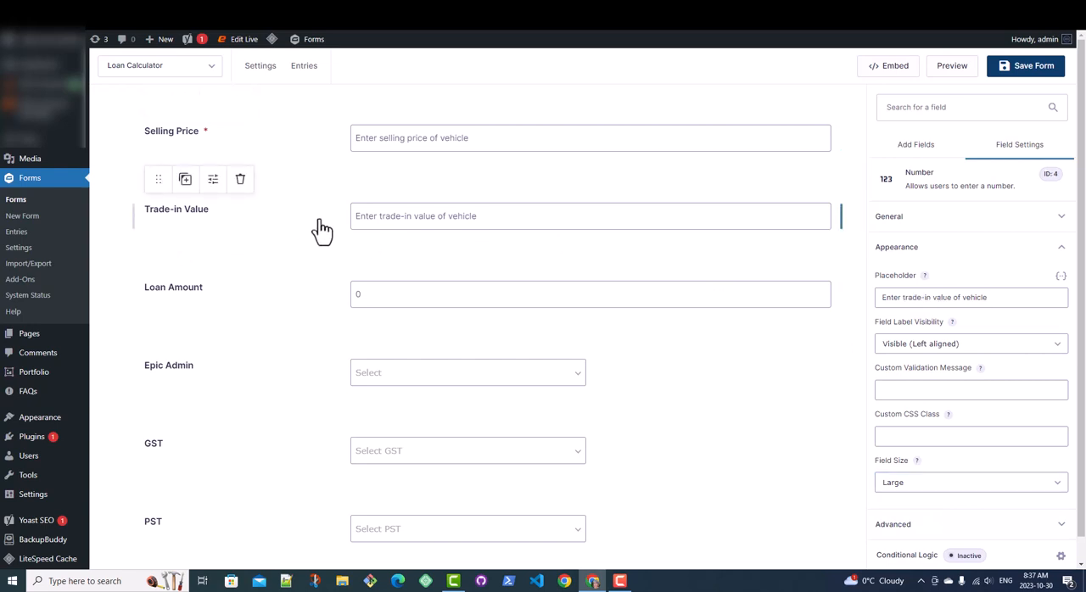
click(290, 303)
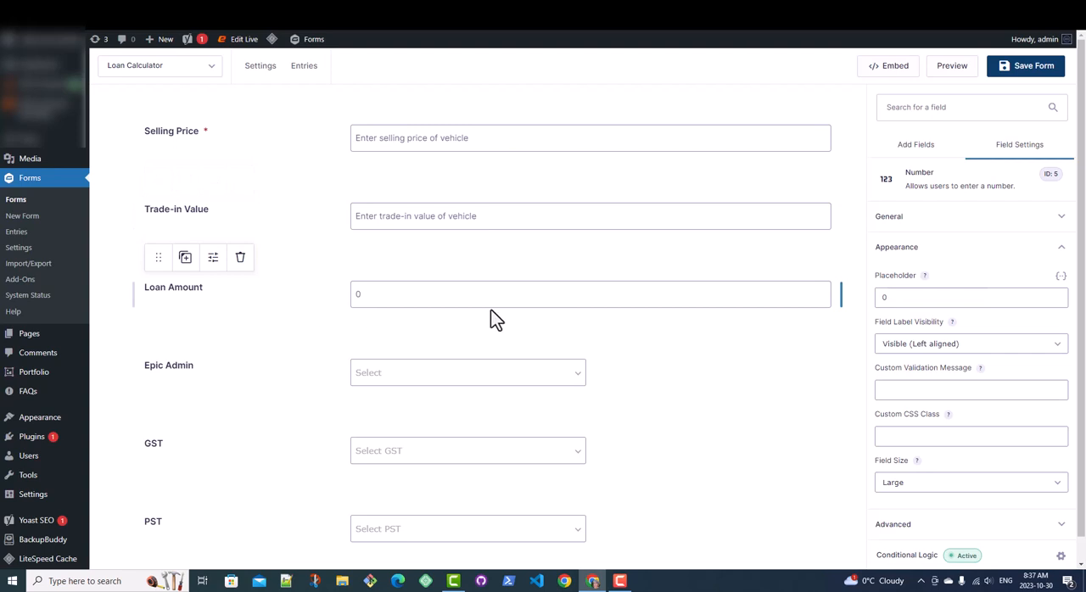
click(916, 222)
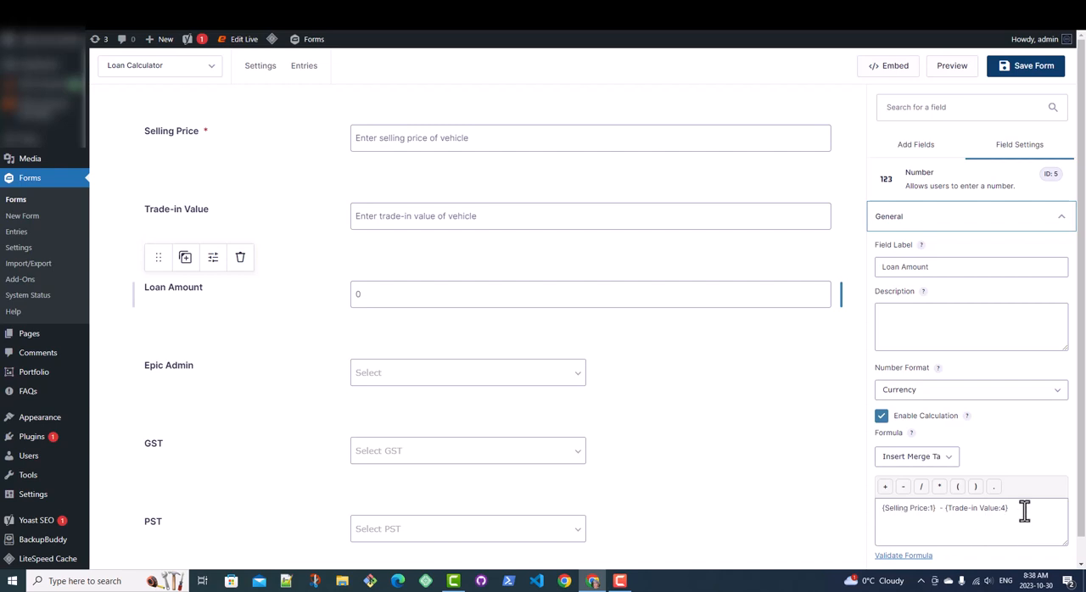
click(900, 560)
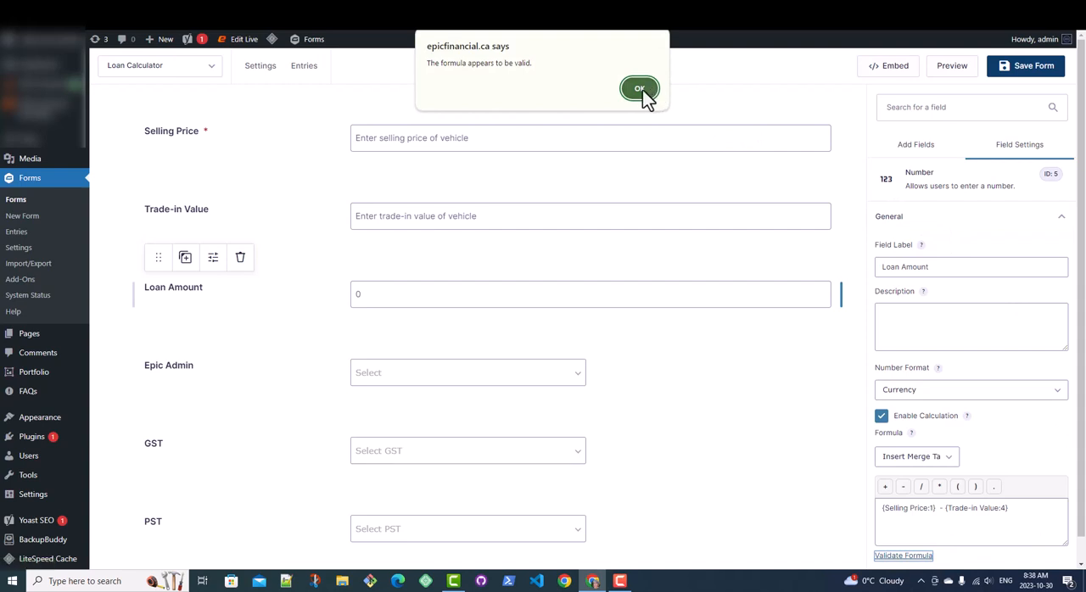
click(642, 90)
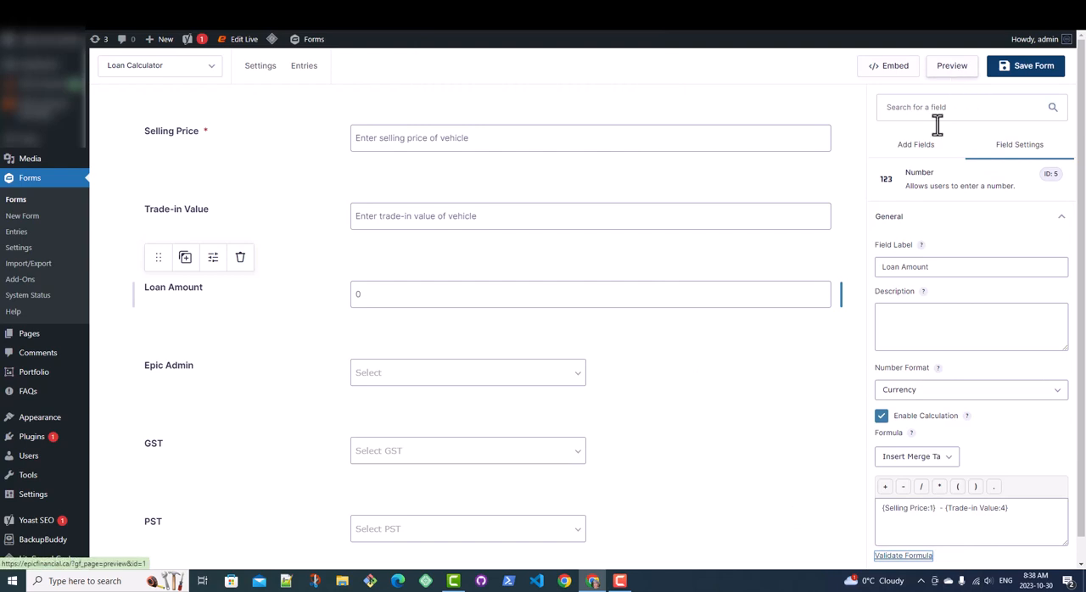
Step: Examine the choices defined for the Epic Admin, GST and PST drop-down fields
click(329, 381)
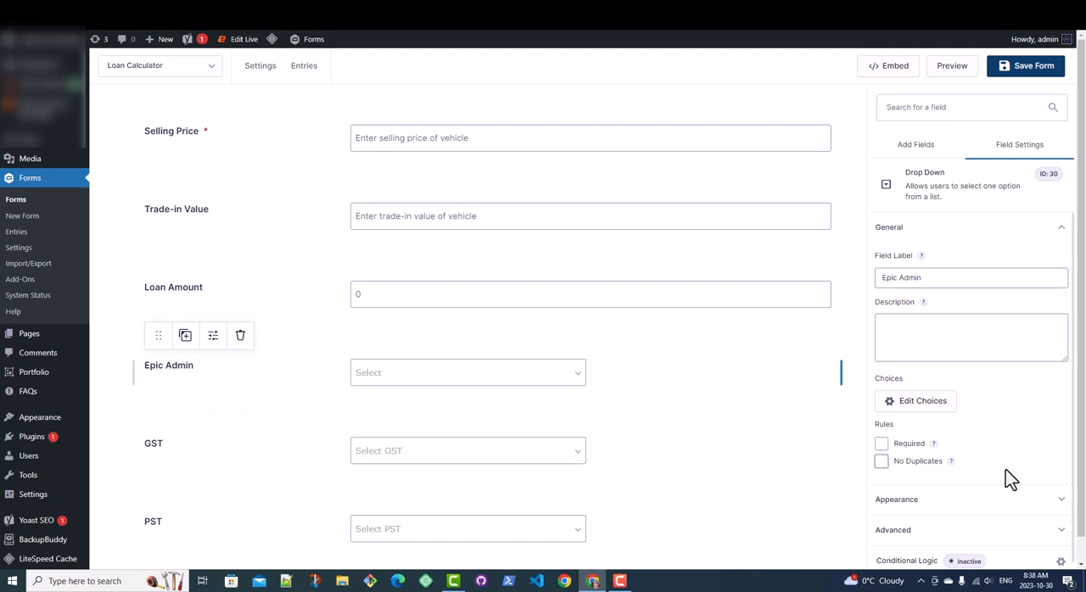
click(928, 407)
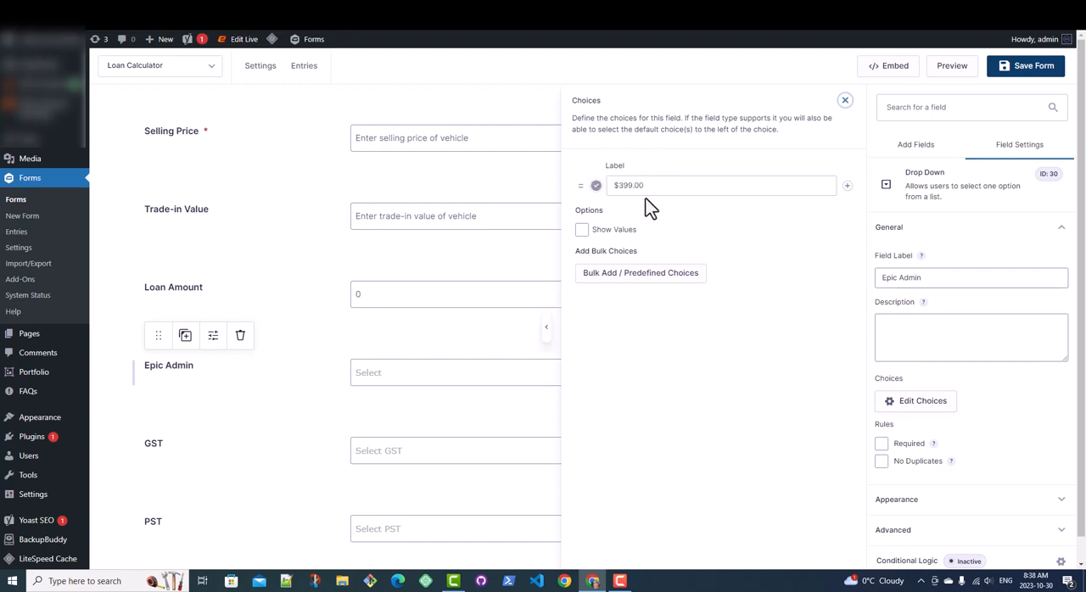
click(320, 457)
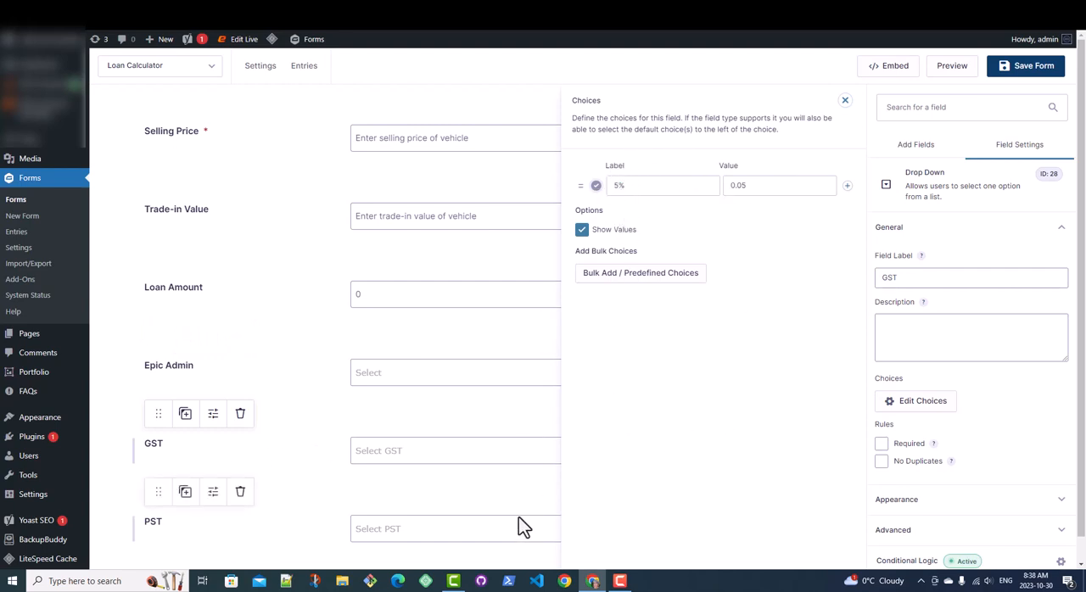
click(321, 530)
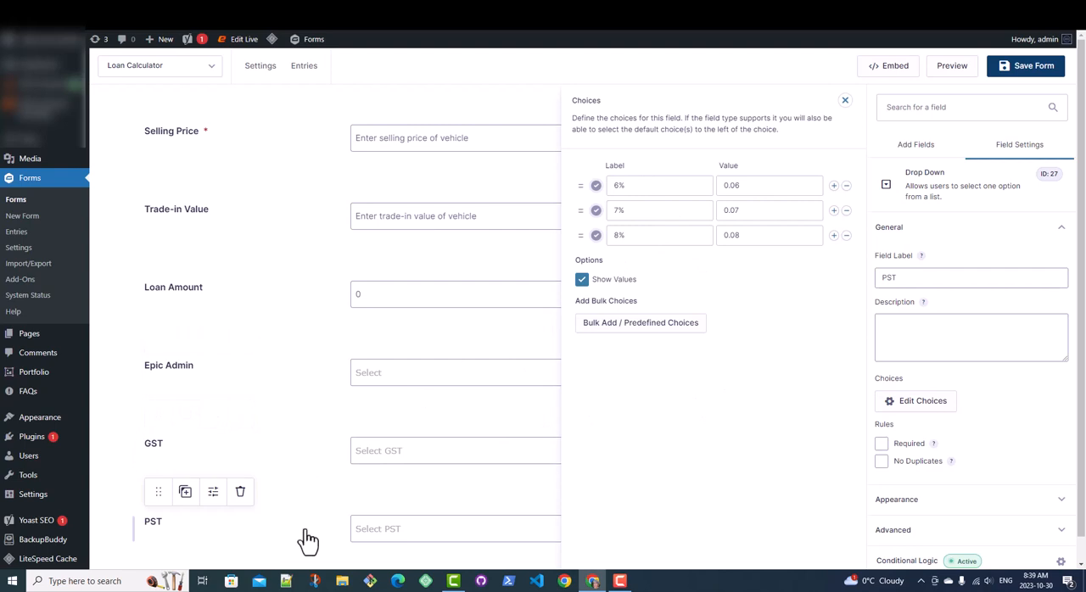
Step: Examine the Subtotal field's calculation formula and the Deposit field's general settings
scroll(307, 540, down, 2)
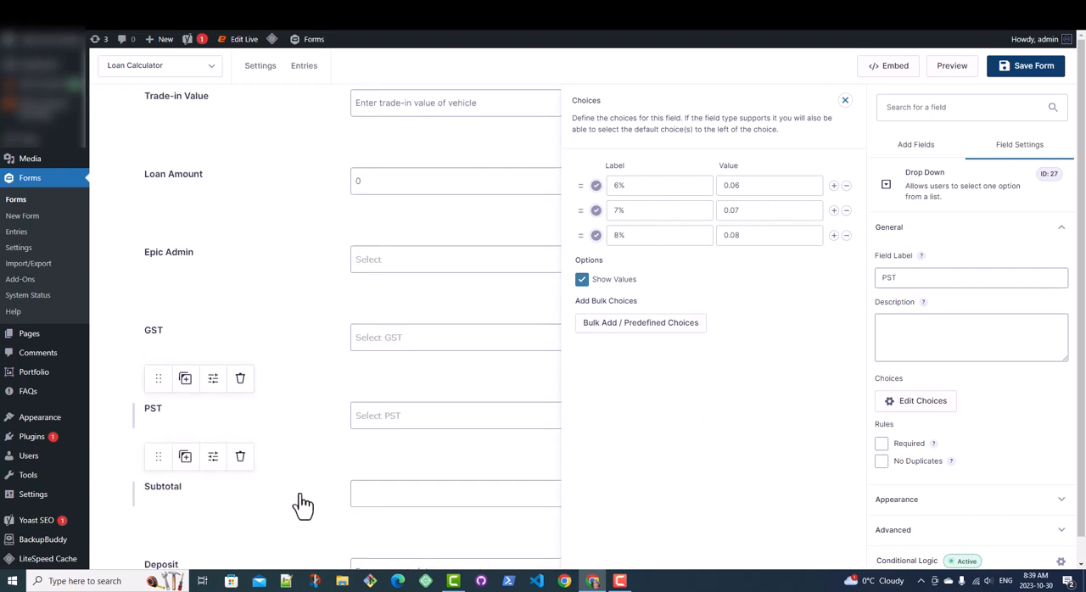
click(303, 504)
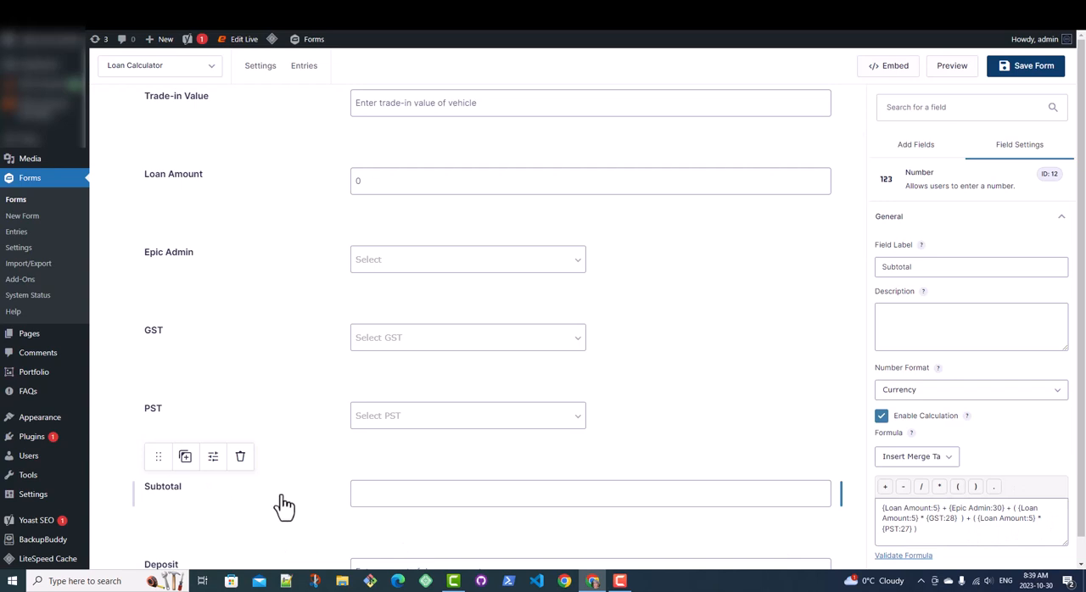
scroll(280, 507, down, 1)
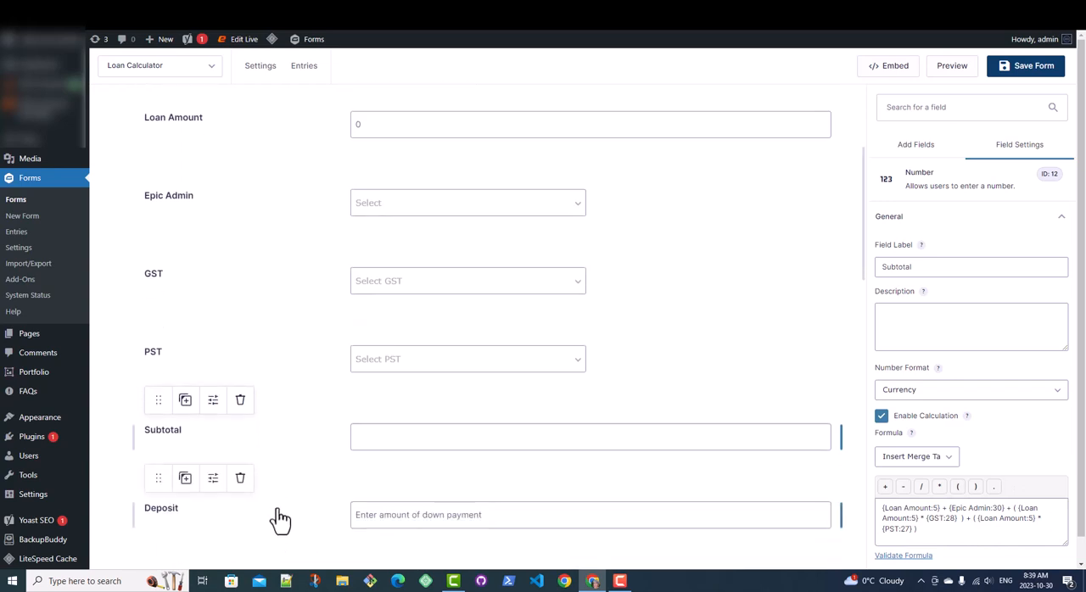
click(280, 518)
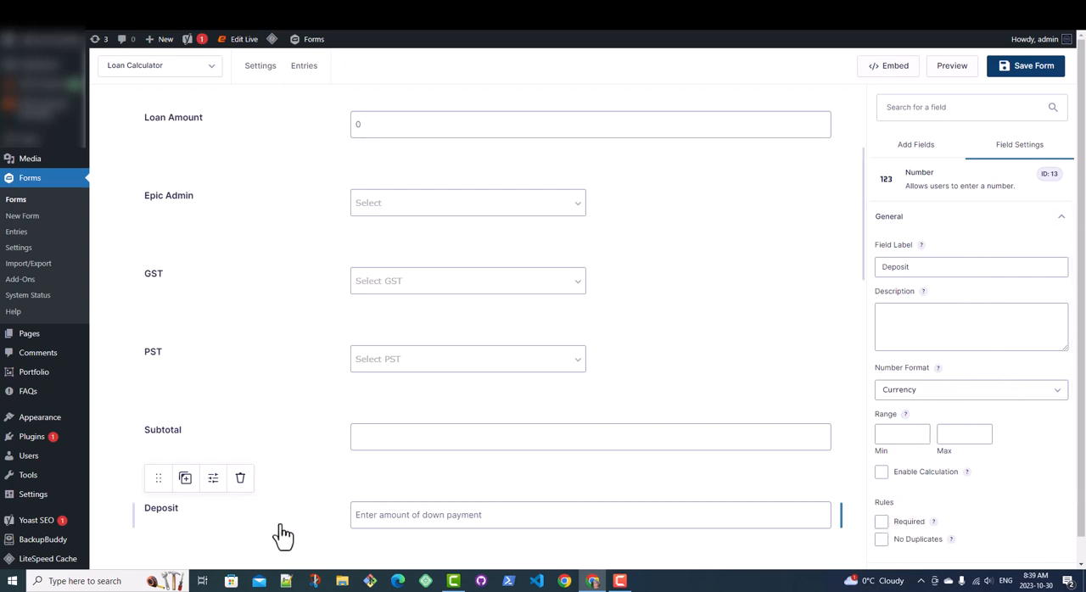
Step: Examine the general settings of the Your Existing Vehicle Loan Balance field and the Total field's calculation formula
scroll(303, 516, down, 2)
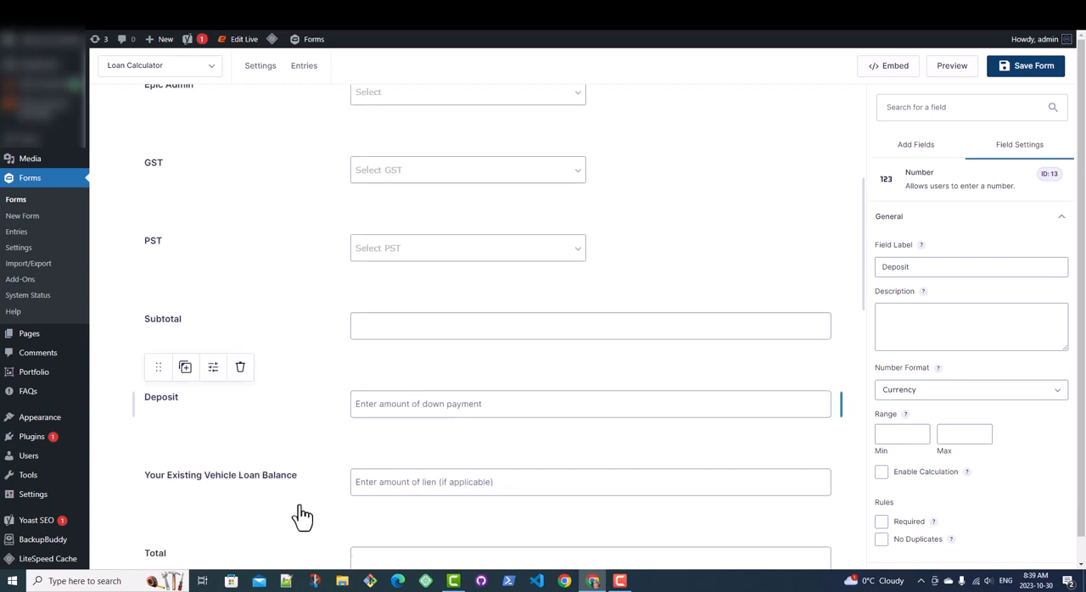
click(327, 492)
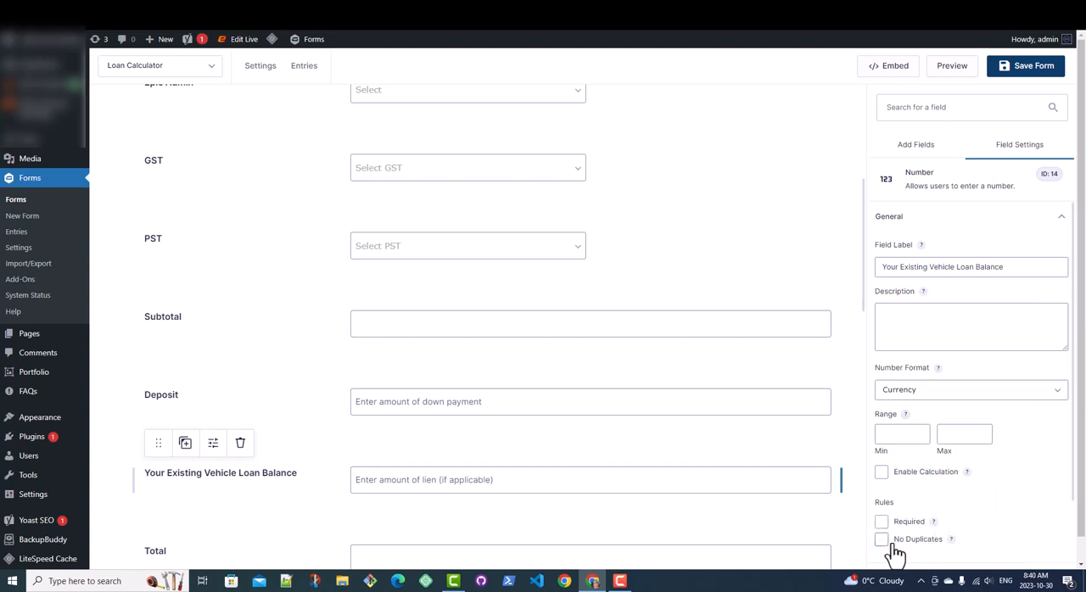
scroll(297, 530, down, 1)
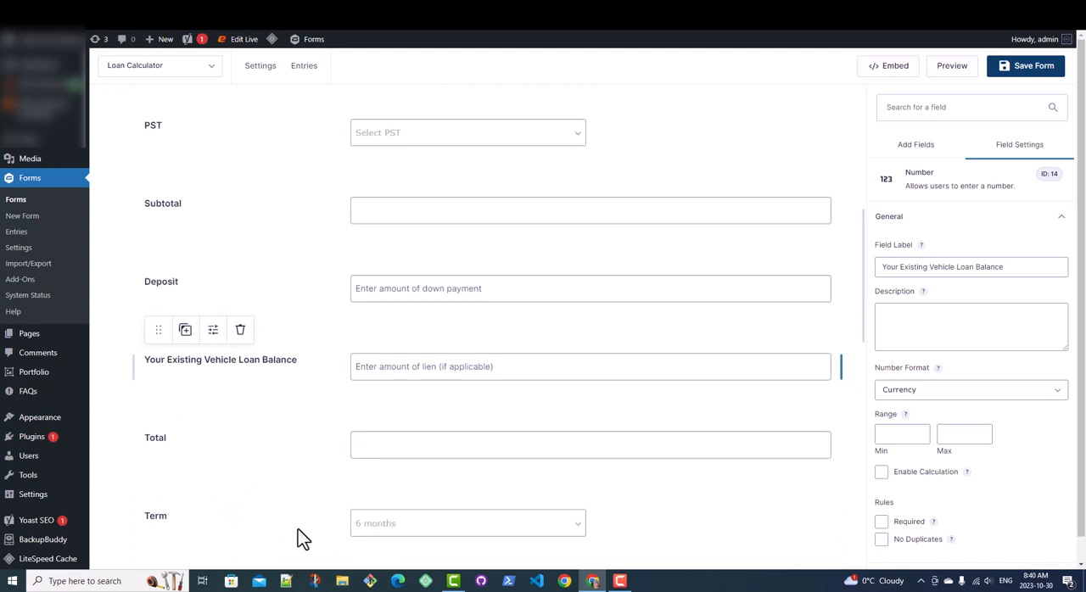
click(304, 454)
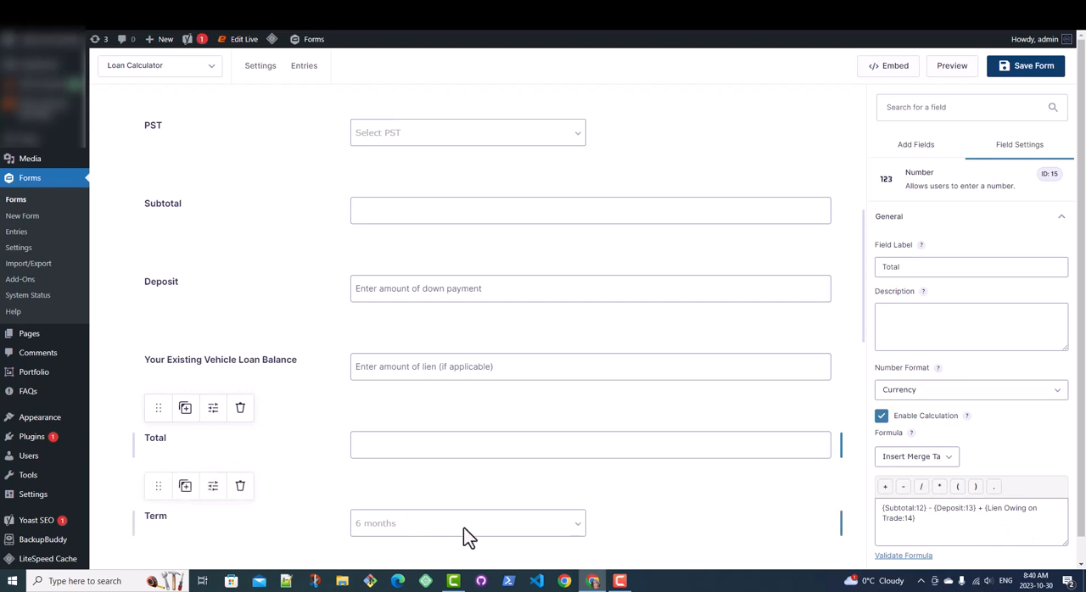
Step: Open the Term field's choices to examine the label and value of each loan term
click(307, 530)
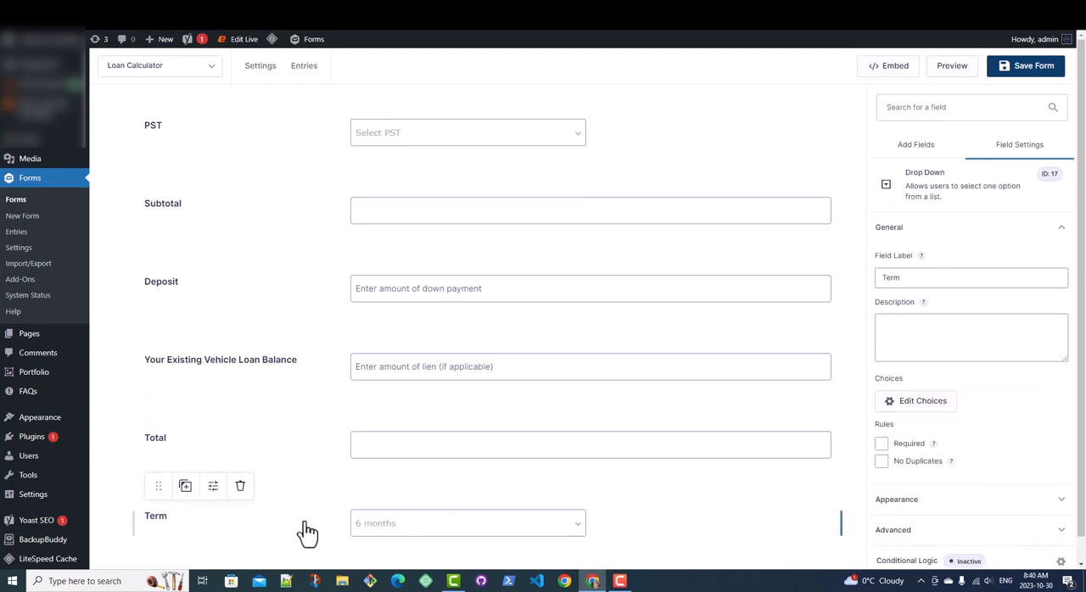
scroll(302, 532, down, 2)
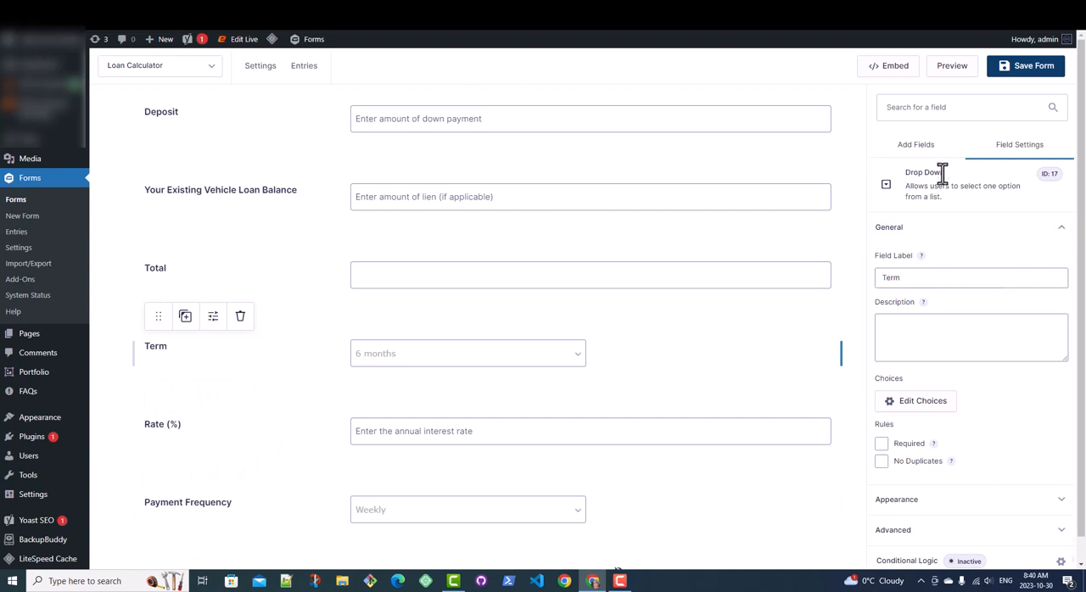
click(921, 411)
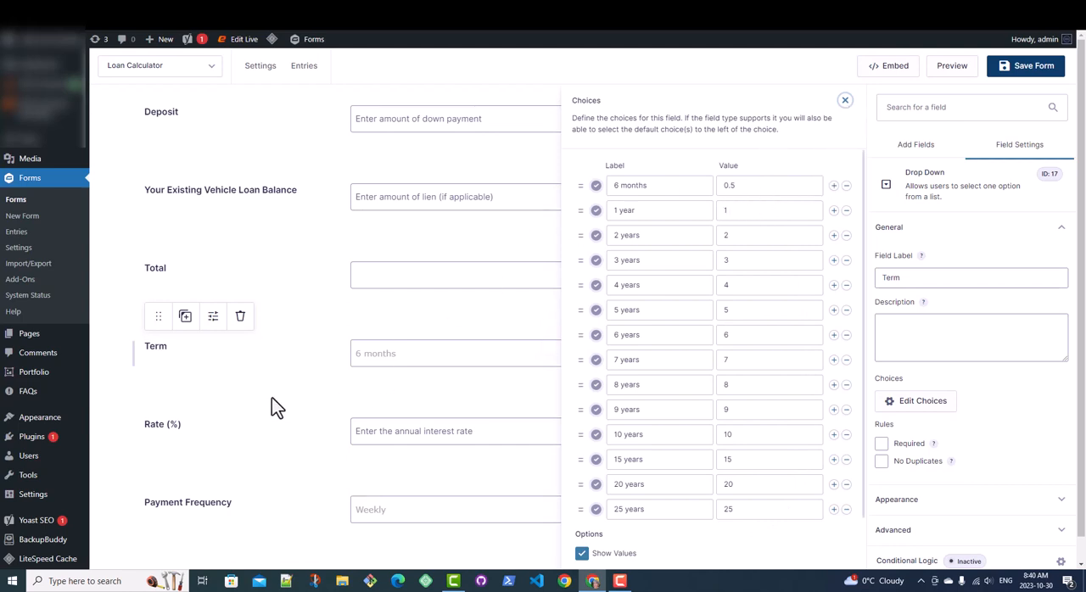
Step: Examine the Rate (%) field's number format options and the Payment Frequency field's choice labels and values
click(226, 445)
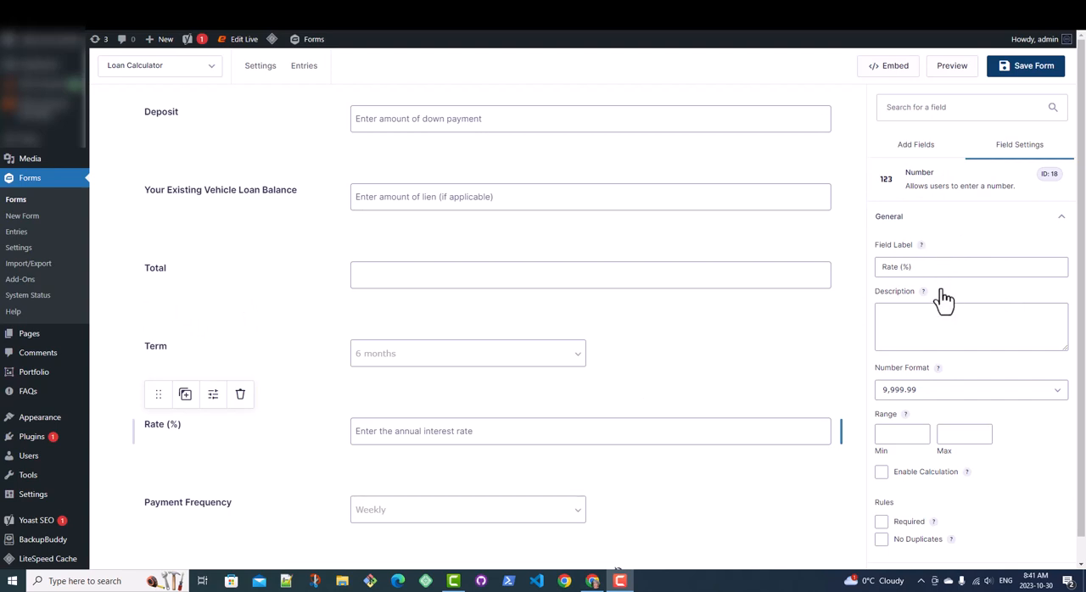
click(947, 392)
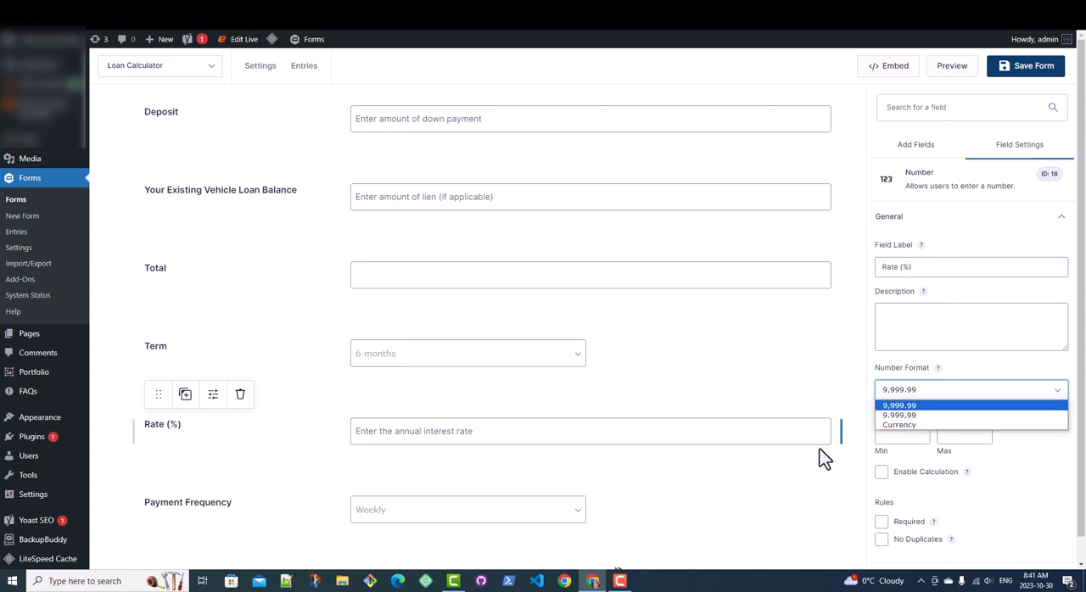
scroll(821, 452, down, 1)
click(654, 509)
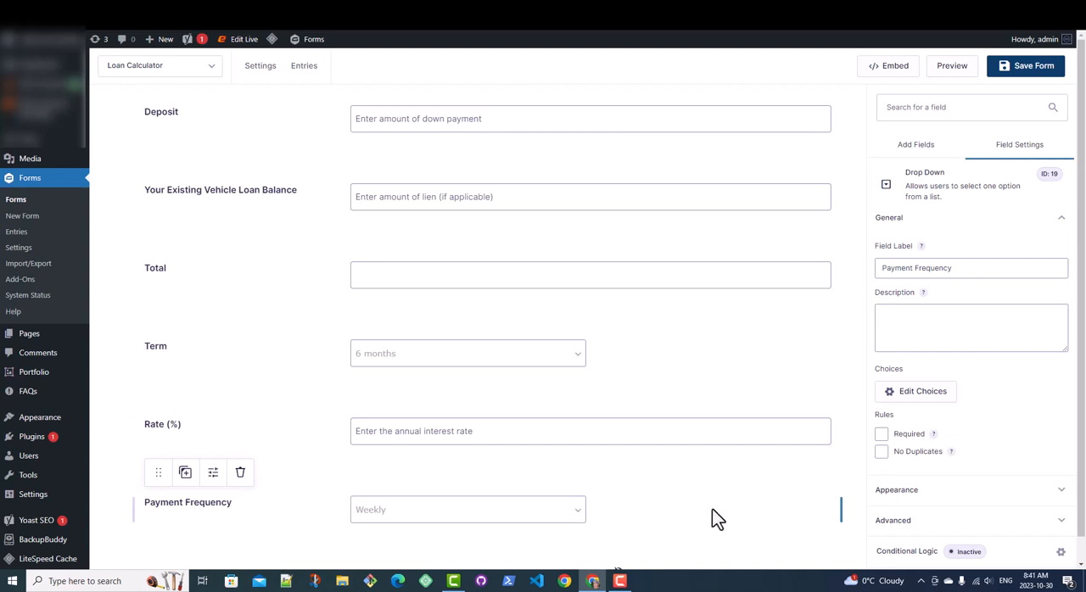
click(927, 402)
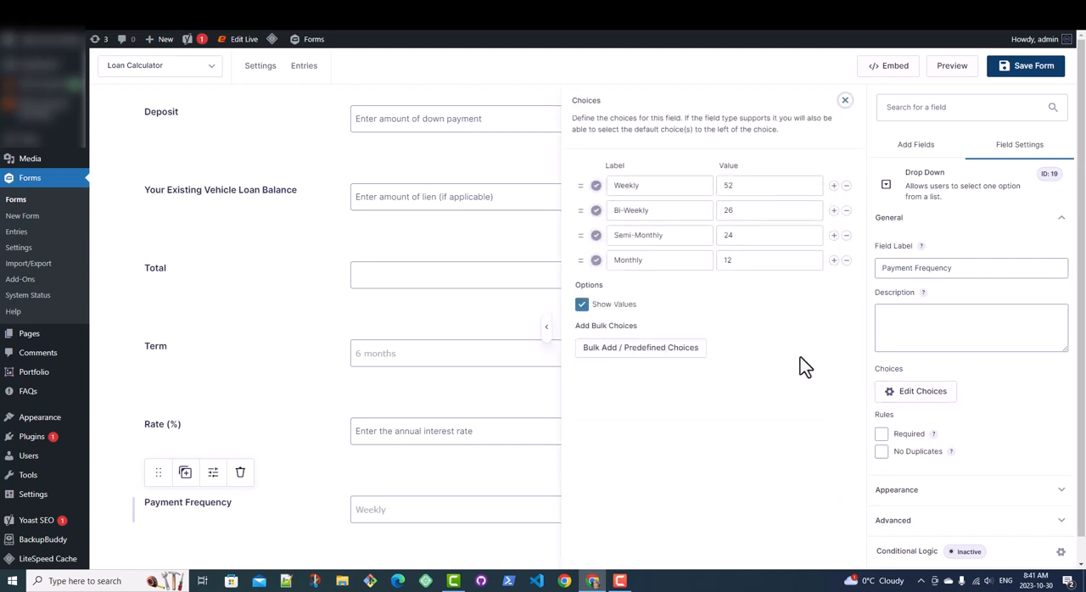
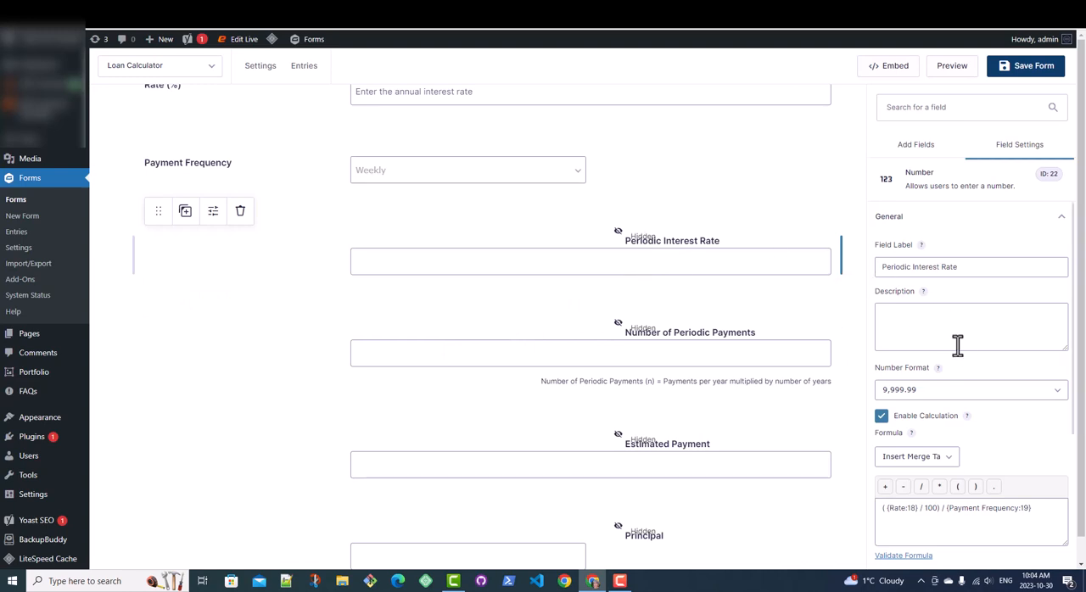
Step: Examine the Periodic Interest Rate field's formula, rounding and visibility settings, and check the visibility of the Number of Periodic Payments field
scroll(970, 351, down, 5)
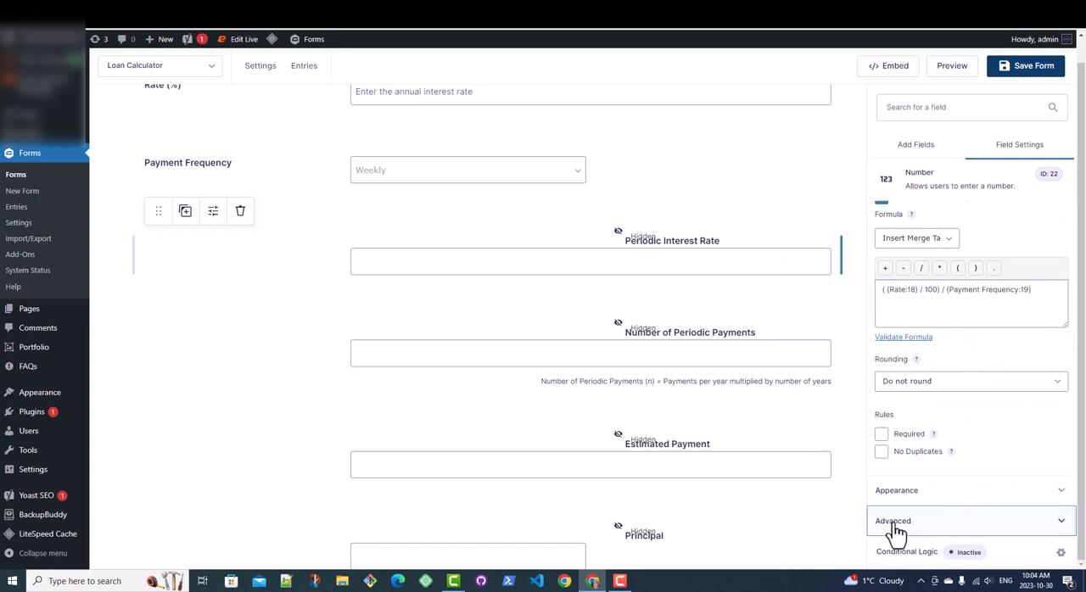
click(896, 523)
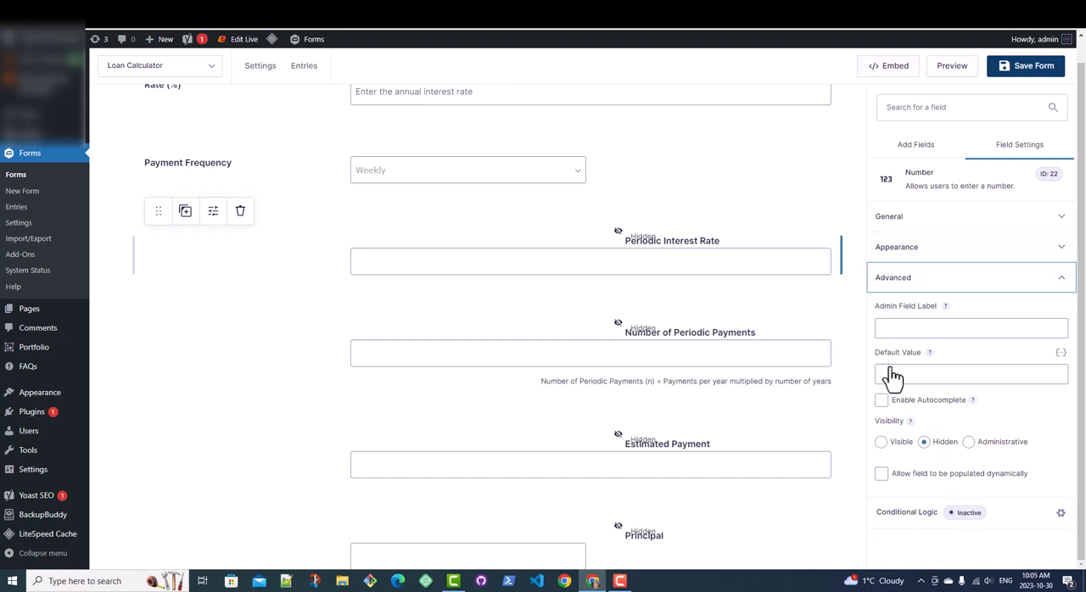
click(296, 369)
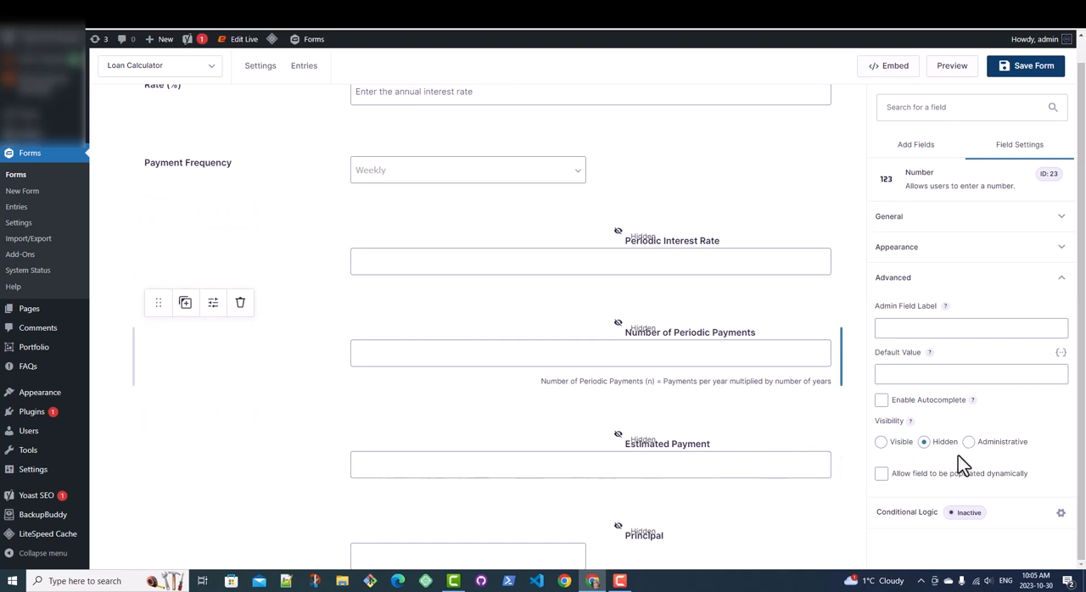
click(314, 268)
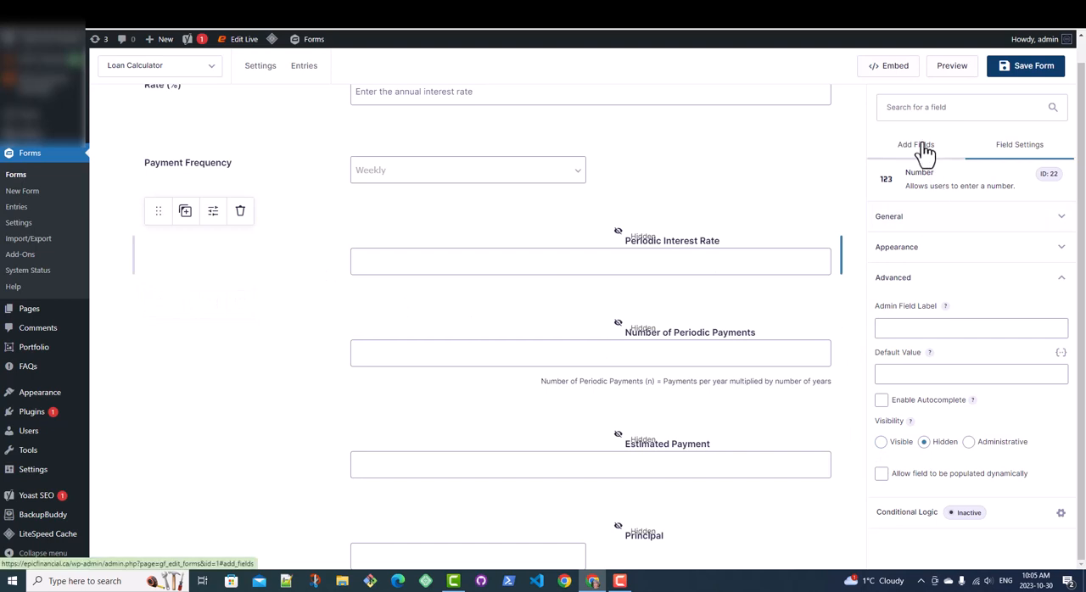
click(907, 222)
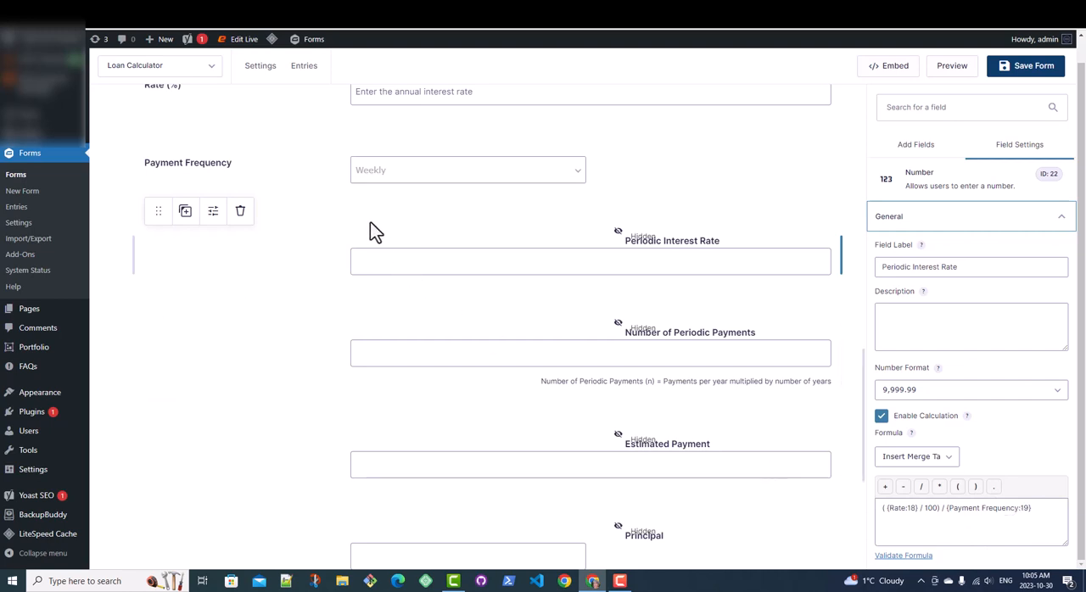
Step: Examine the Payment Frequency field's choice values and the Number of Periodic Payments field's calculation formula
click(314, 186)
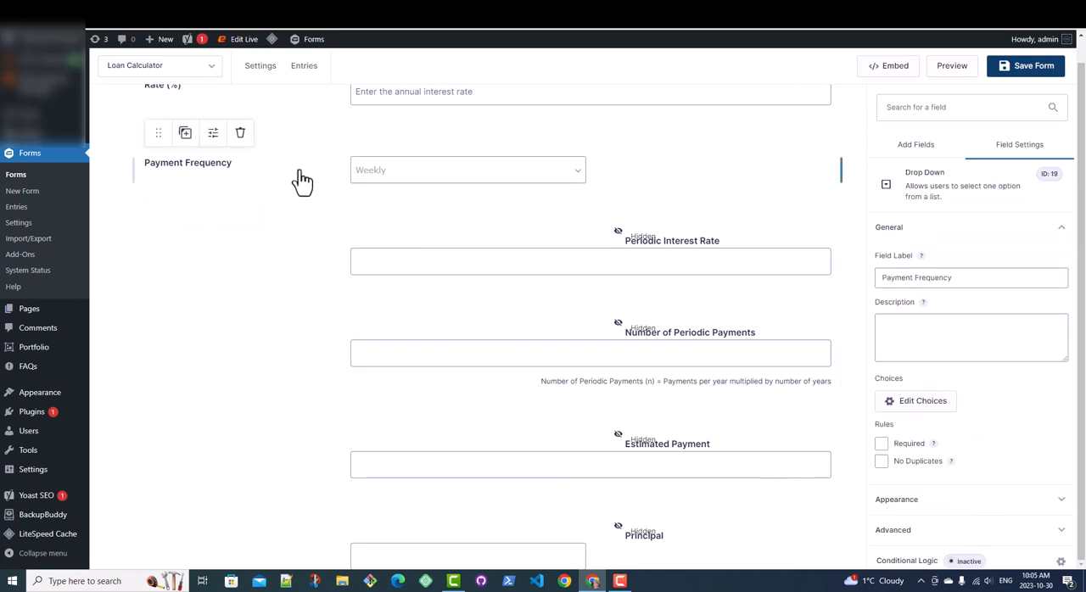
click(924, 402)
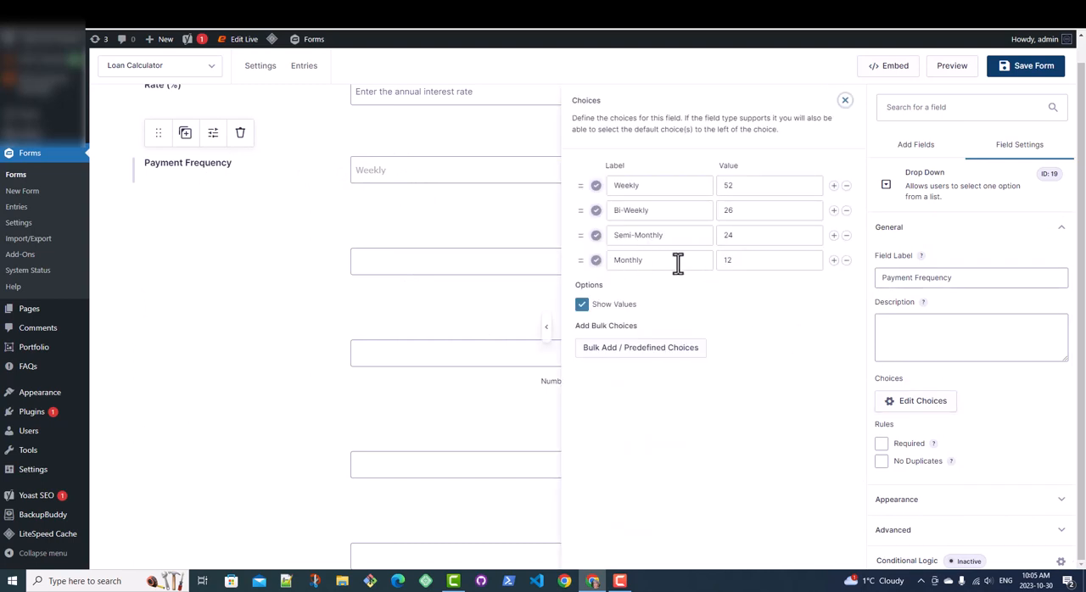
click(314, 353)
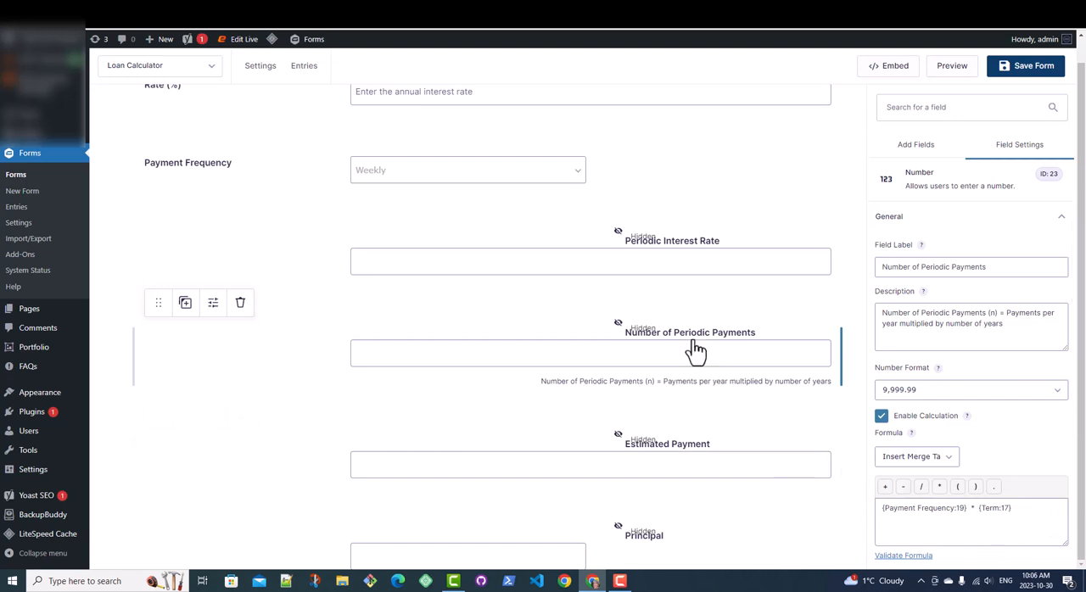
Step: Examine the Estimated Payment field's calculation formula and the remaining fields below it in the form
click(288, 479)
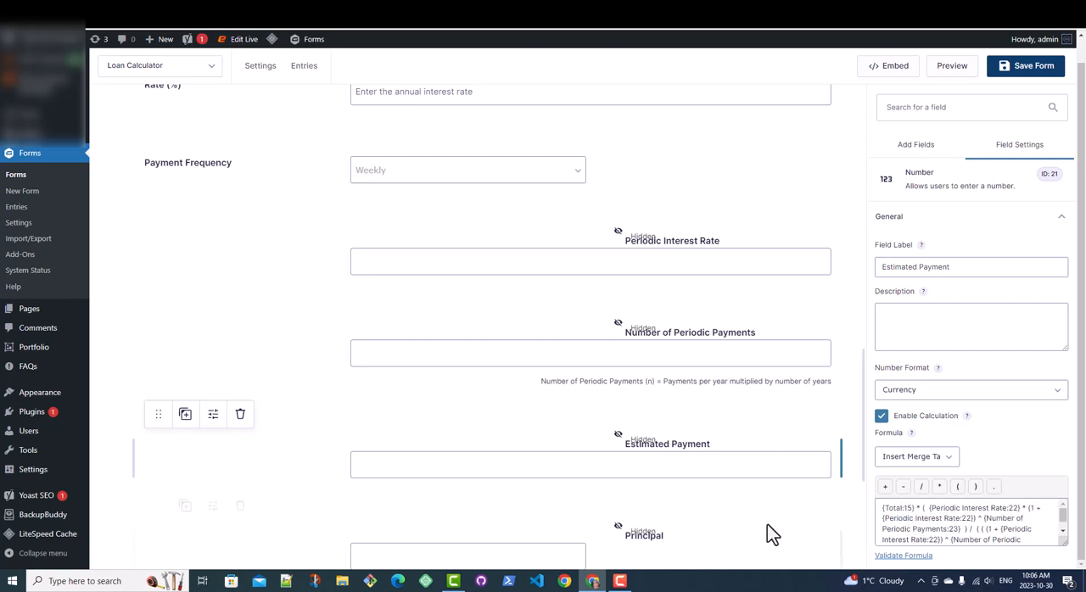
scroll(272, 484, down, 2)
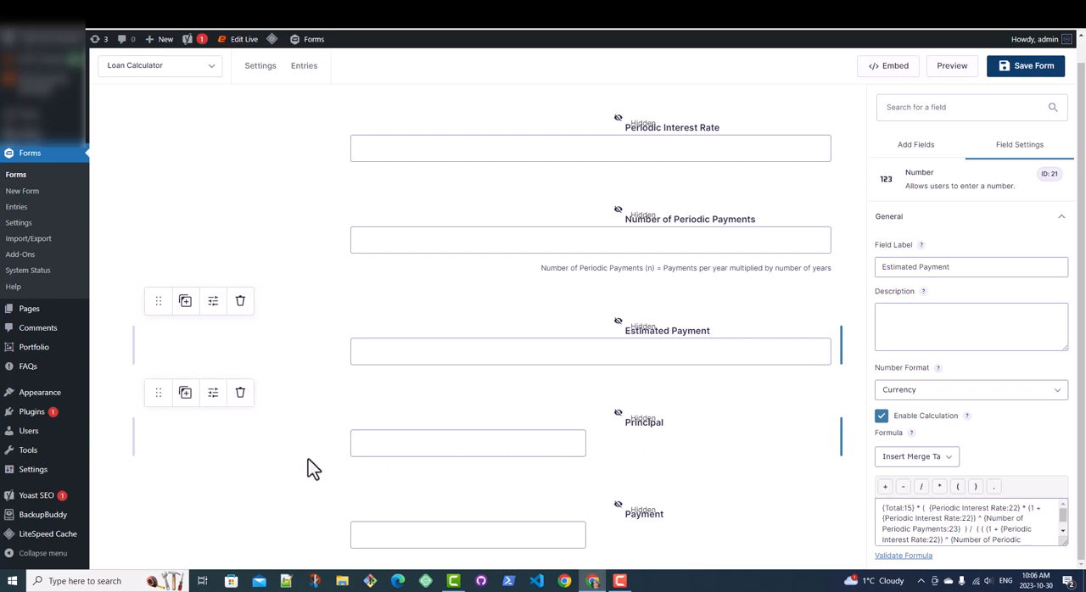
scroll(302, 448, down, 1)
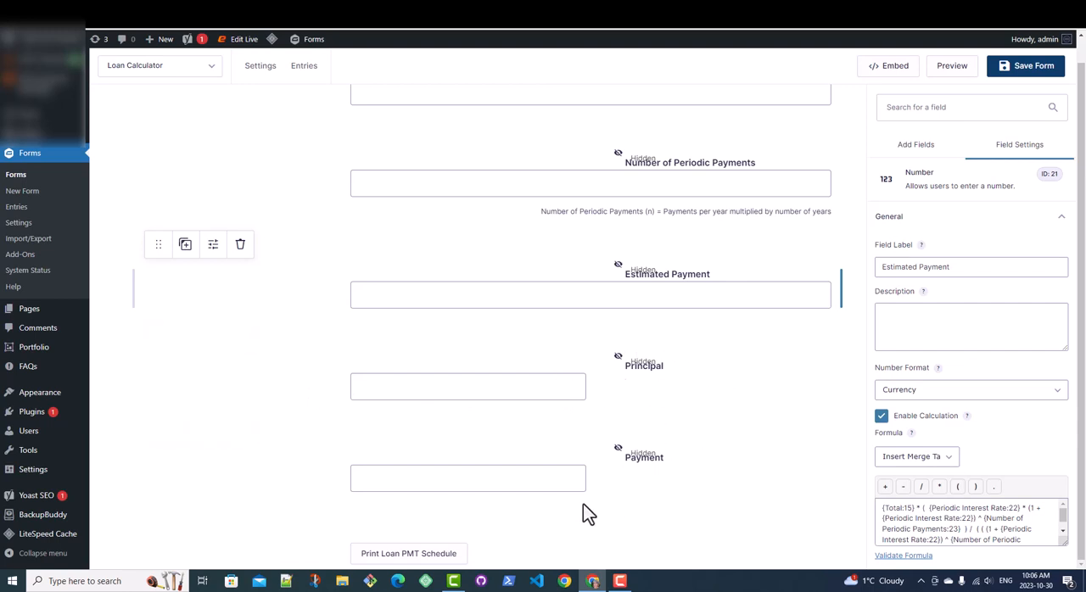
scroll(573, 520, down, 2)
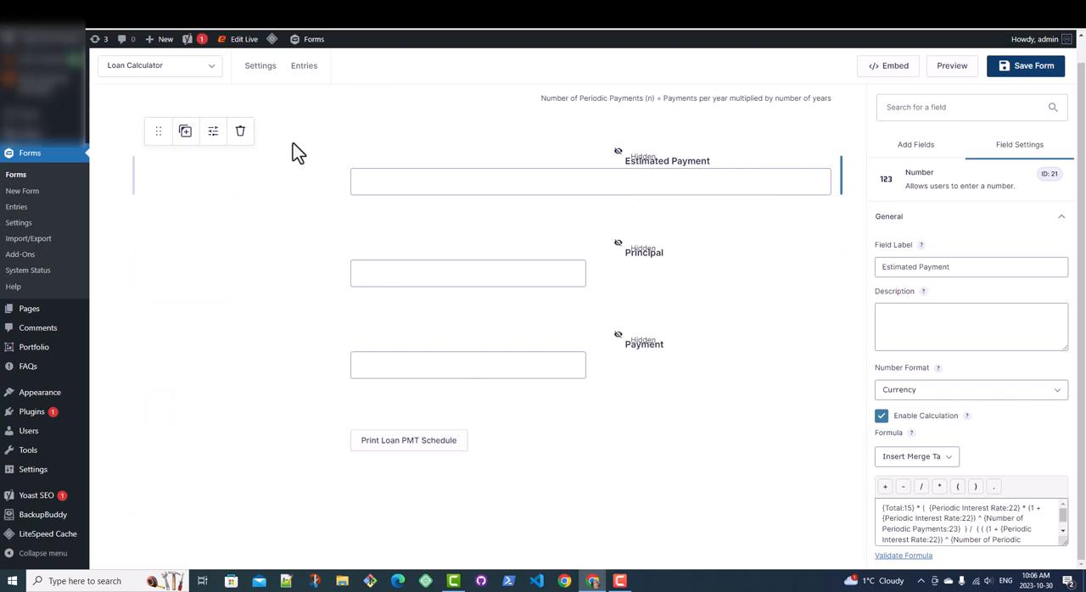
Step: Switch to the GravityExport Lite plugin page and the loan-payment-schedule repository on GitHub to view them
click(219, 12)
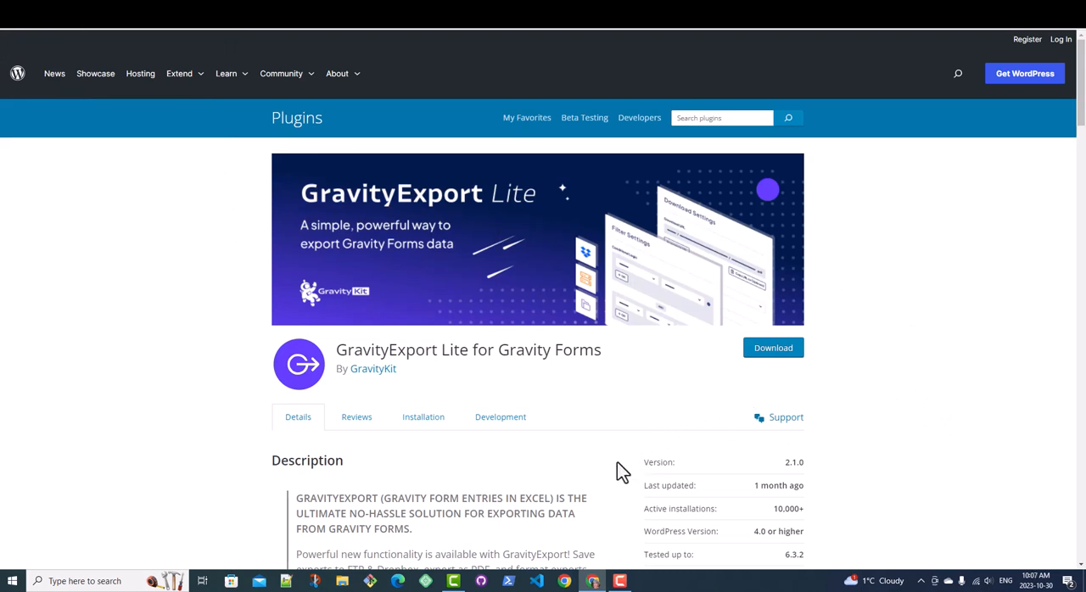
click(339, 12)
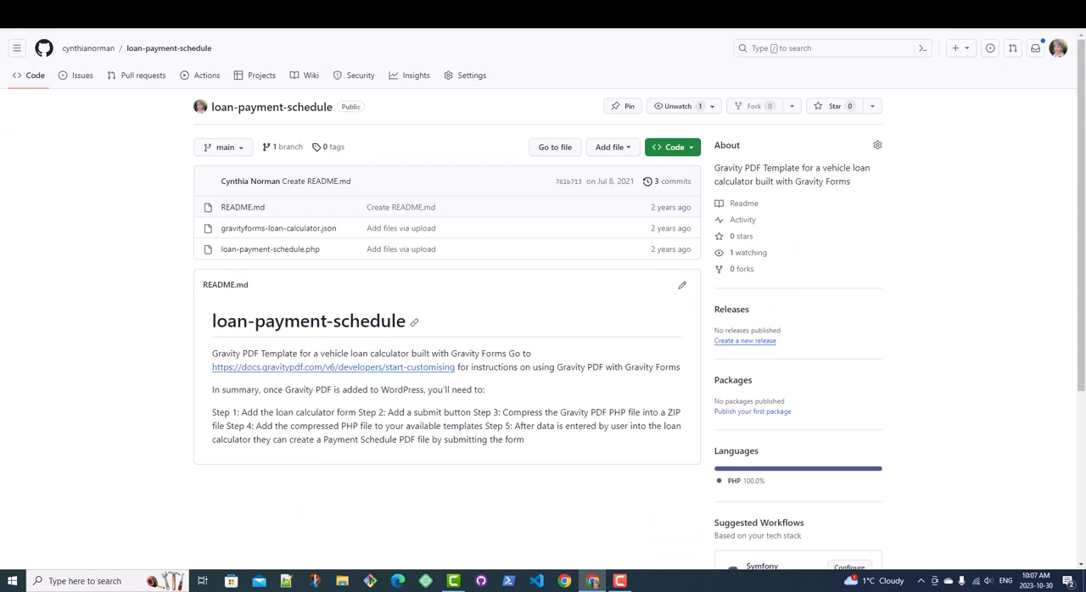